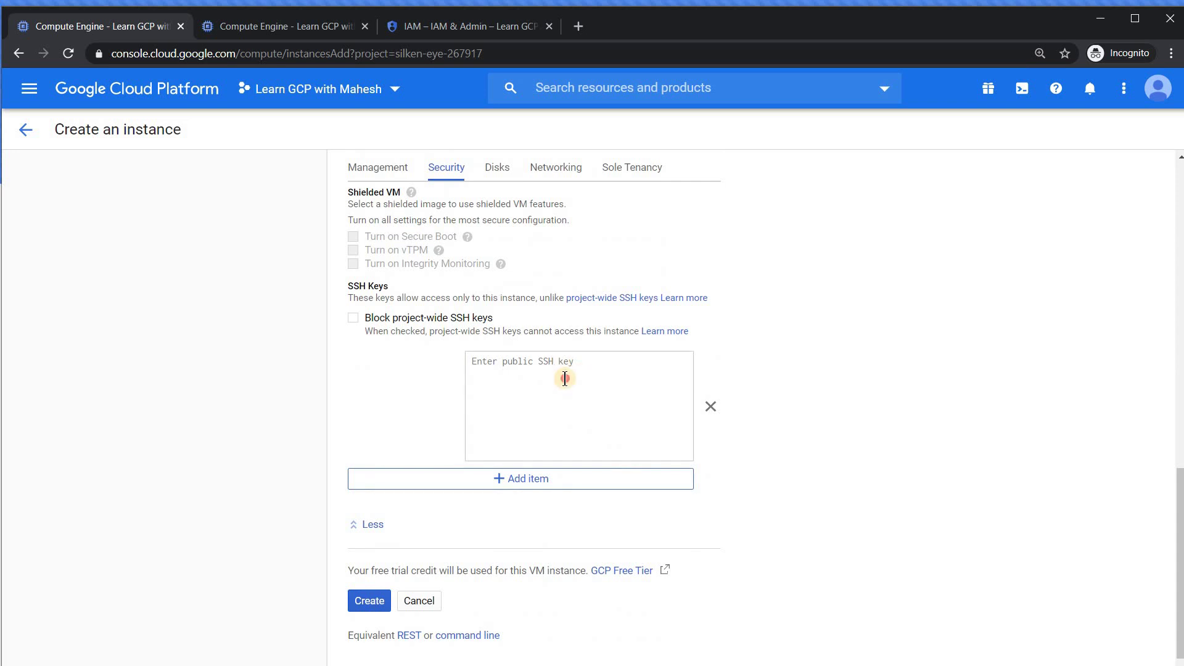
- Change the new instance's boot disk image to Windows Server 2019 Datacenter and return to its public SSH key field
click(565, 378)
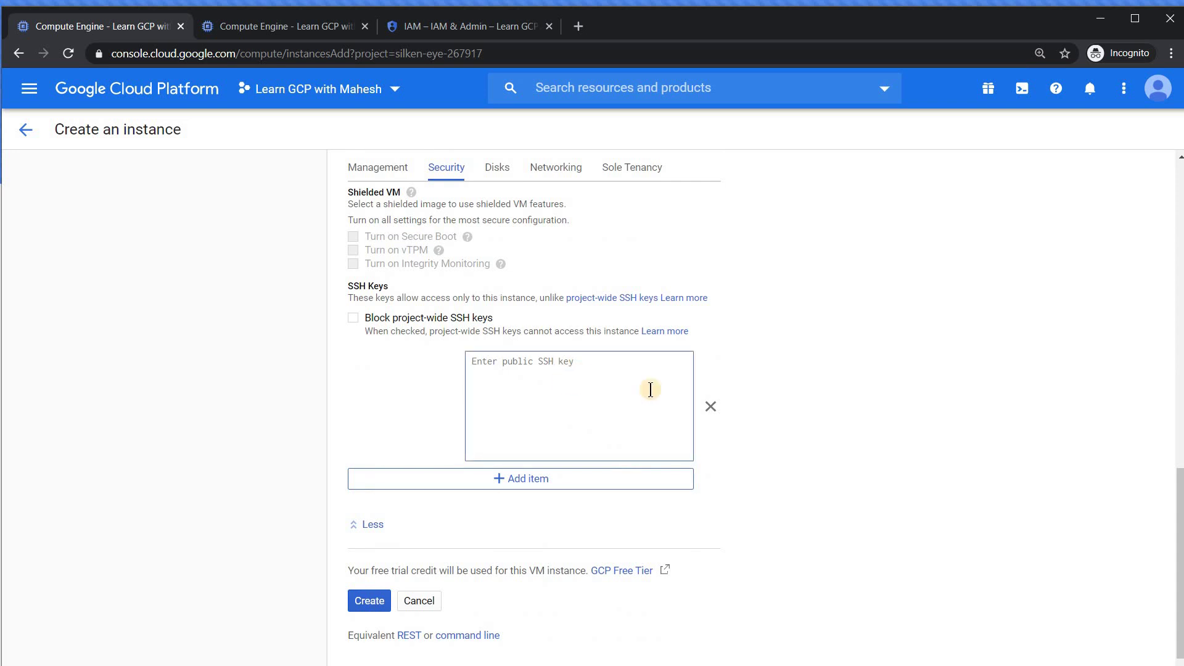
drag(1180, 499, 1034, 343)
click(690, 491)
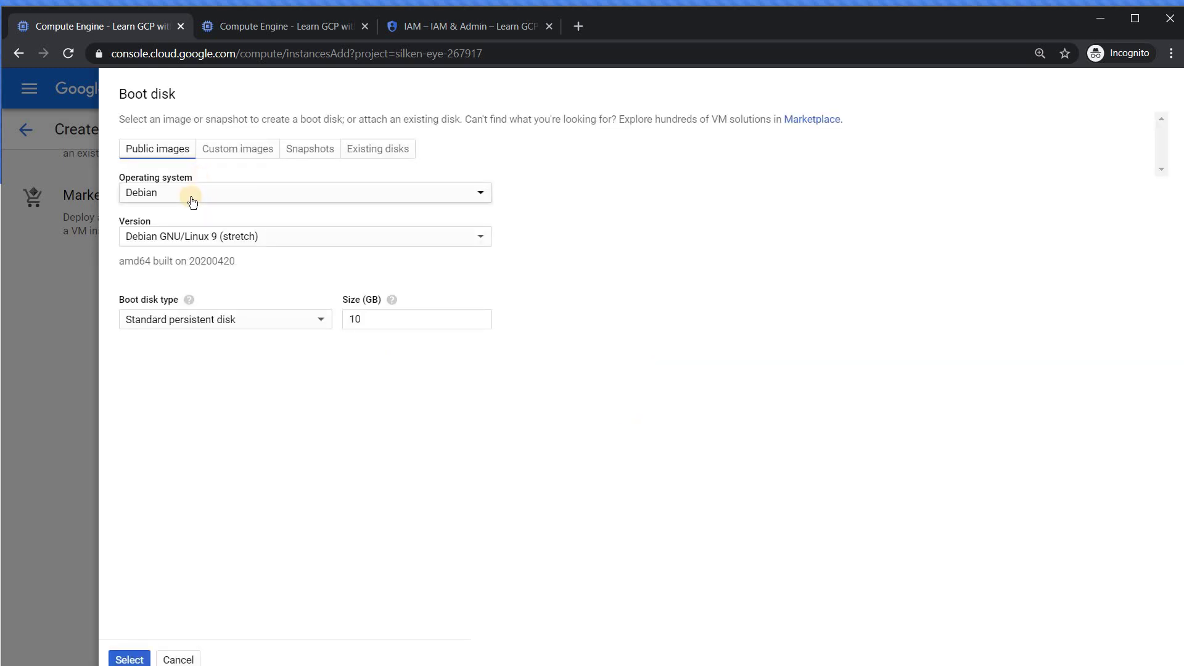
click(199, 196)
click(194, 439)
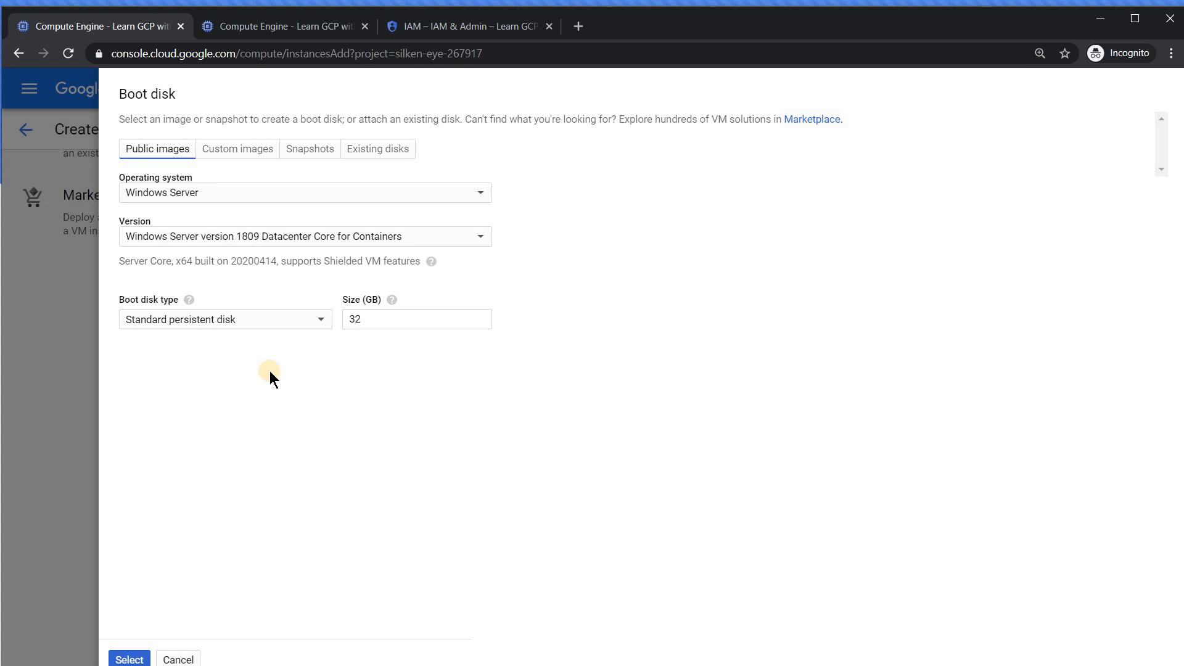
click(322, 234)
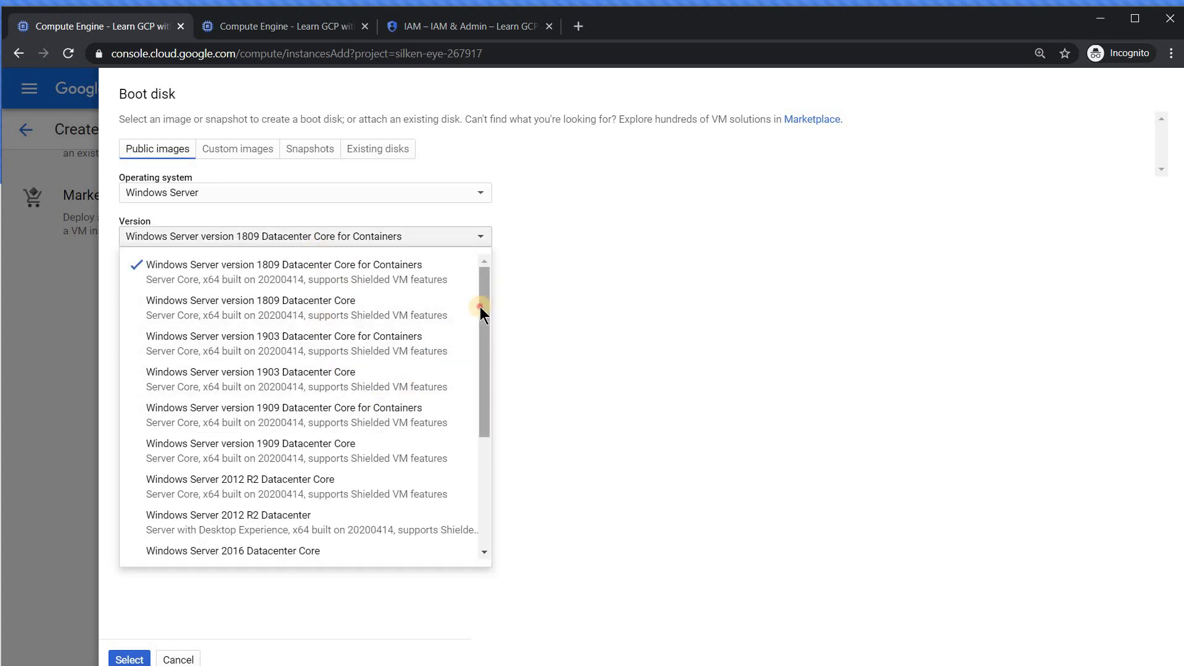
drag(482, 307, 484, 508)
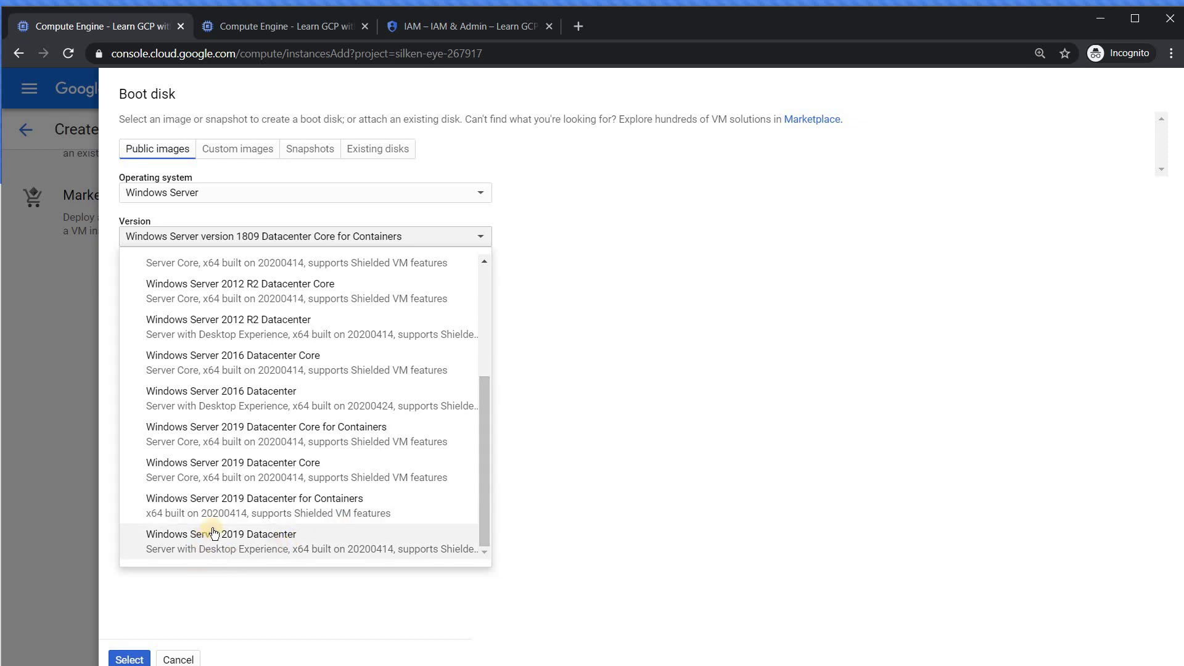
click(213, 543)
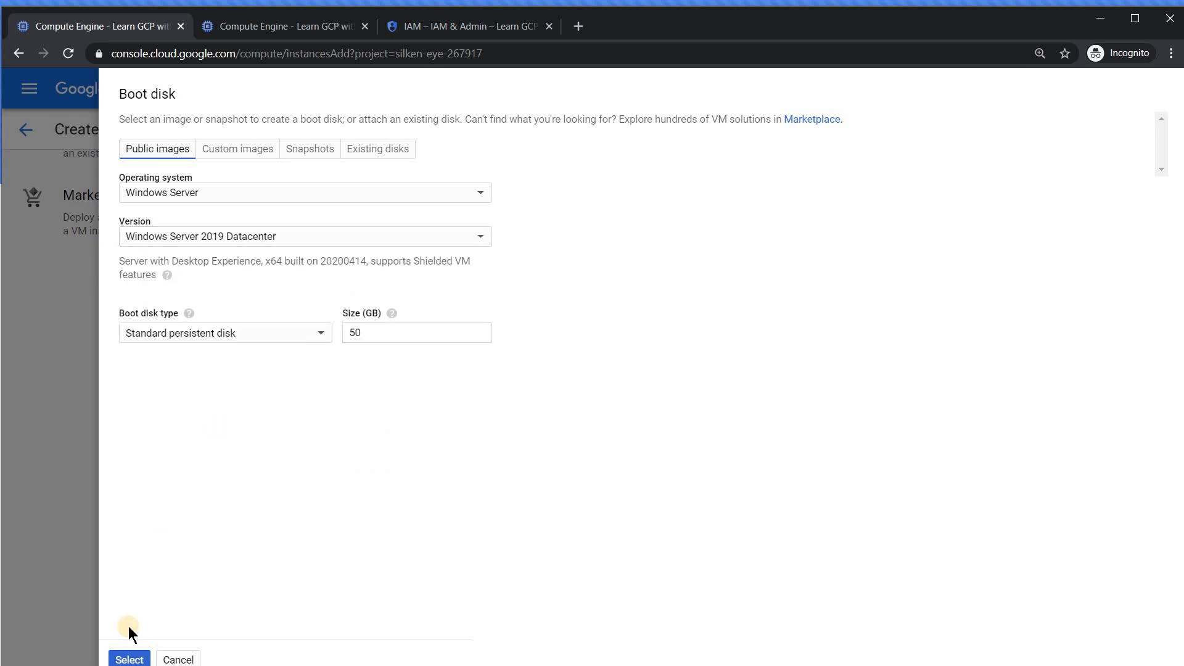
click(129, 659)
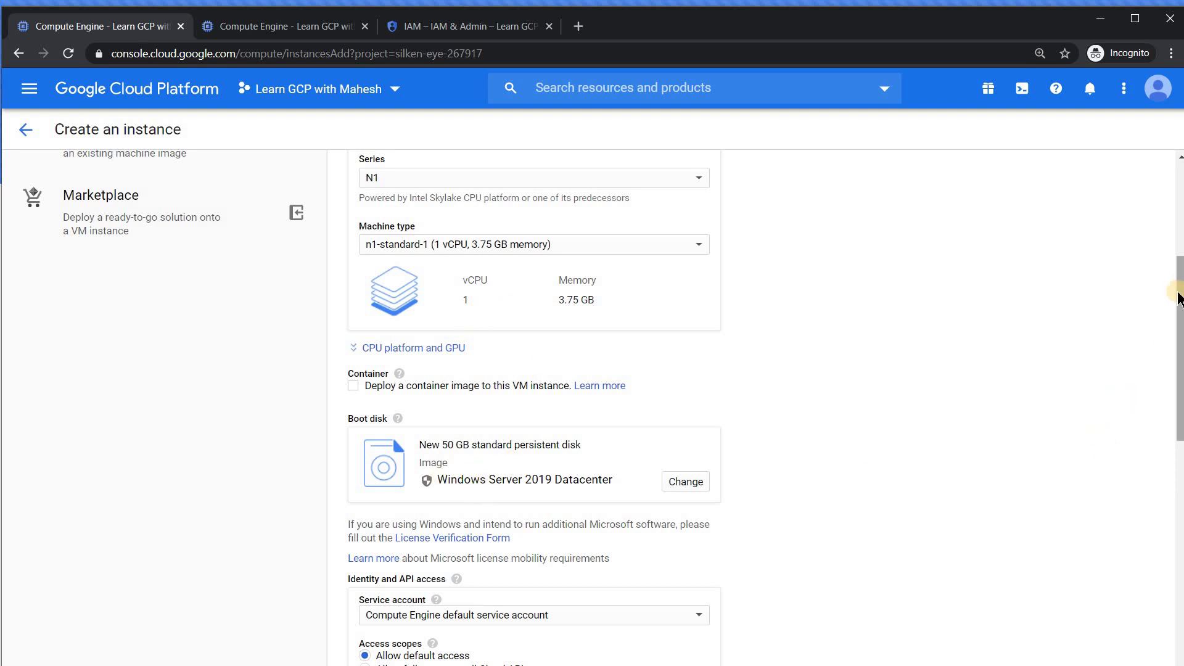
drag(1179, 289, 1160, 521)
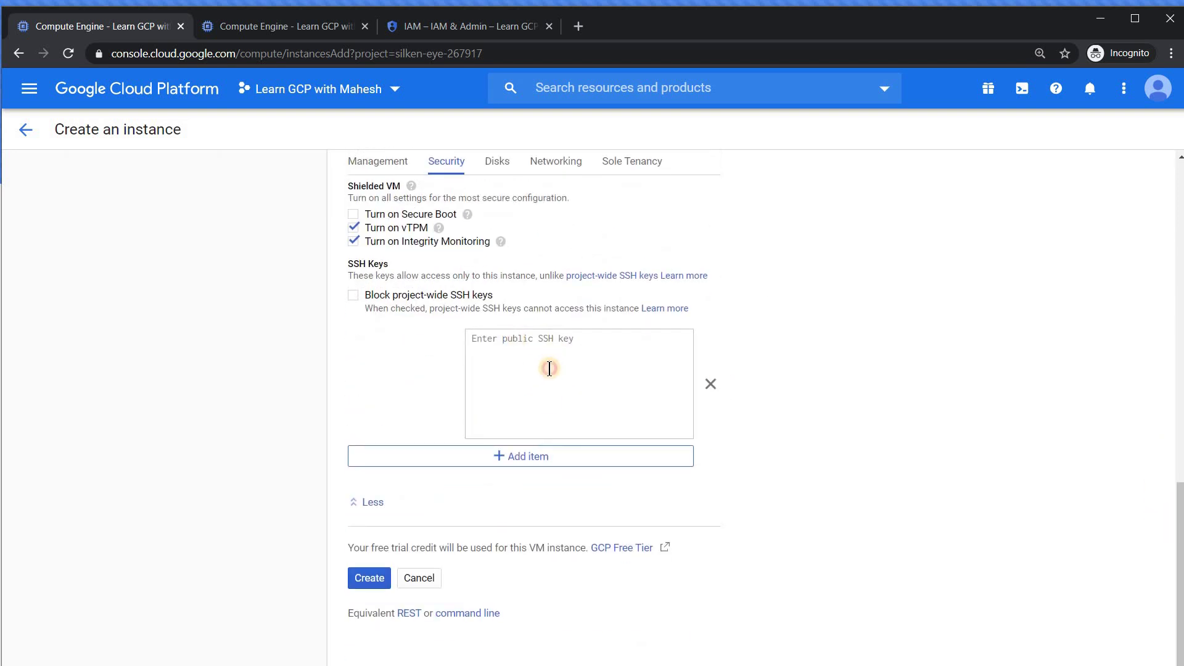
click(549, 368)
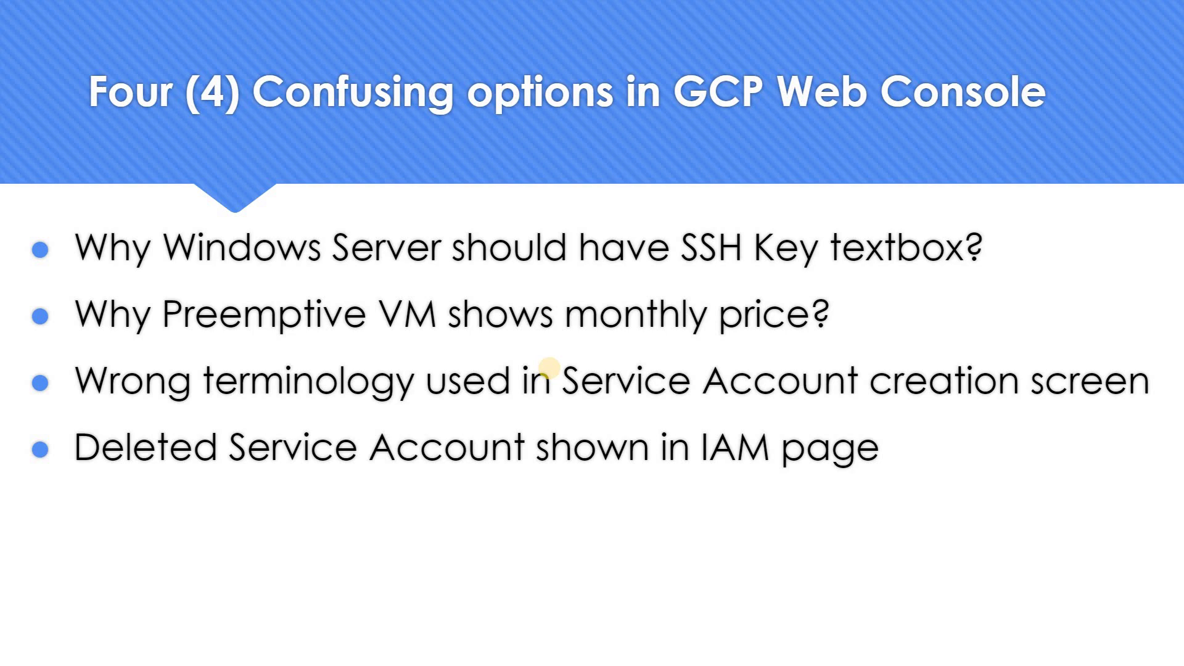
- In the second instance form, named instance-preemptive-why-monthly-bill-shown, set the machine type to n1-highmem-96
key(alt+Tab)
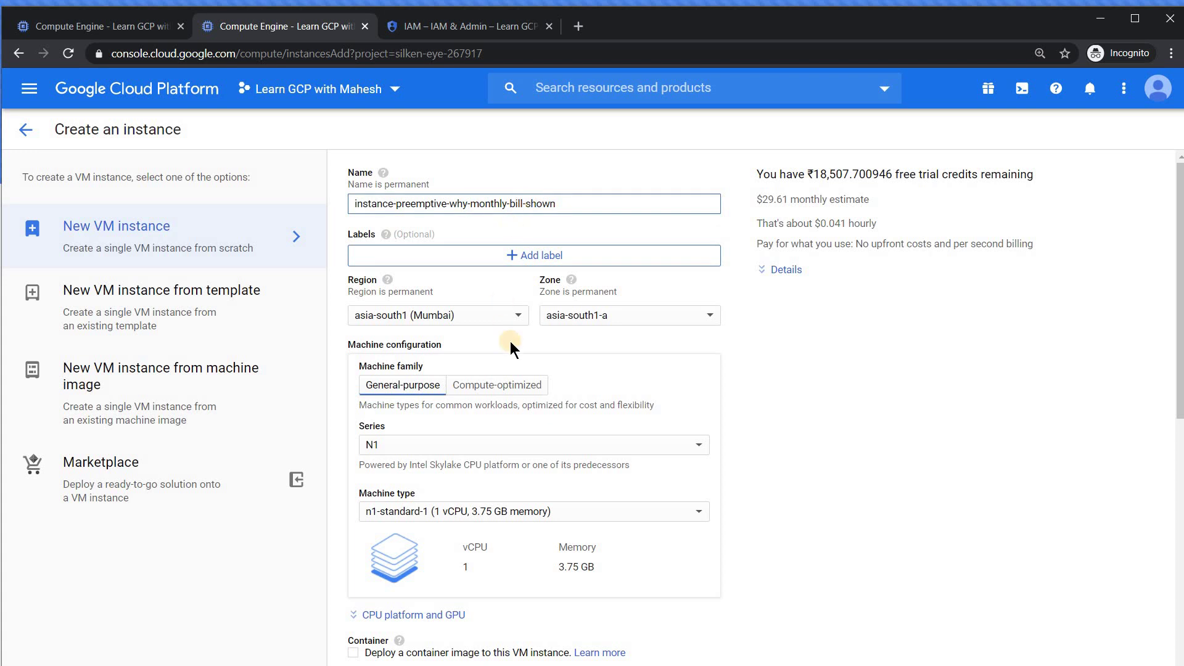
drag(1181, 198, 1179, 293)
click(595, 314)
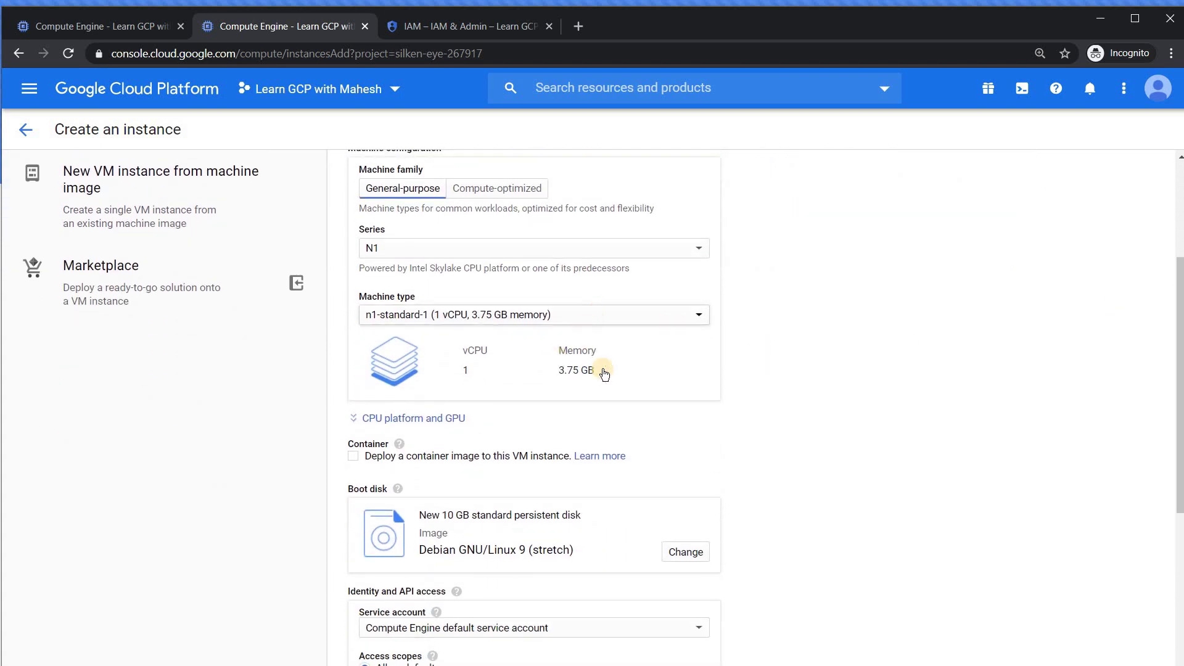
drag(704, 361, 712, 549)
click(473, 499)
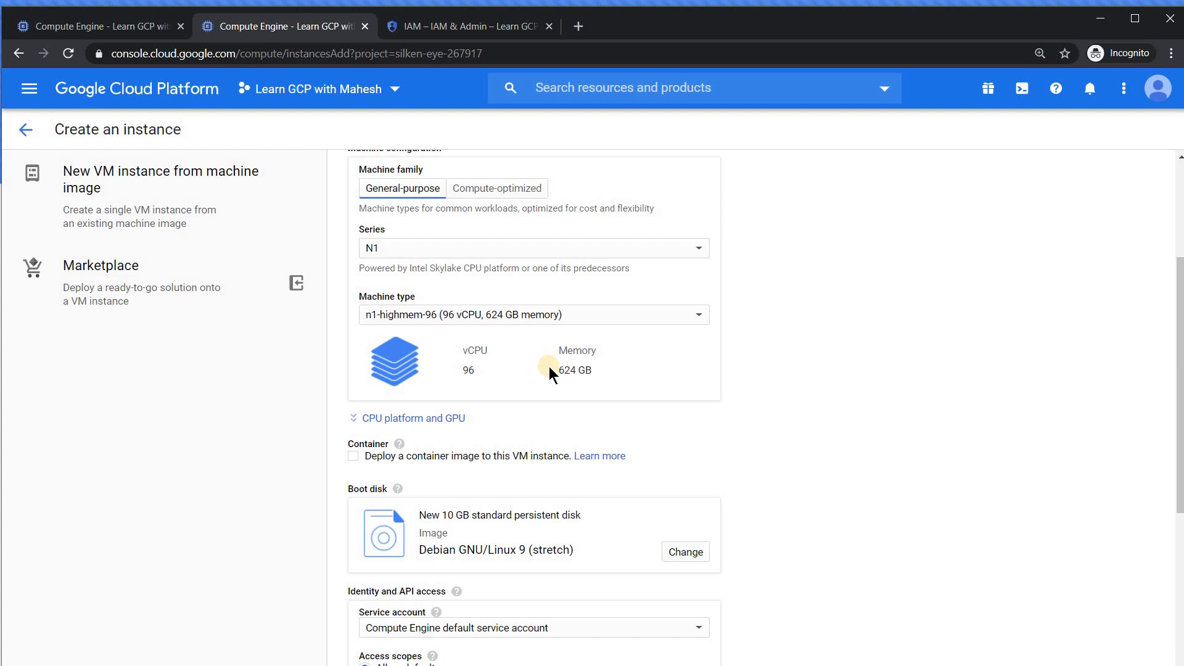
- Set the instance's machine type to n1-standard-32 and expand the details of its cost estimate
drag(1179, 304, 1177, 185)
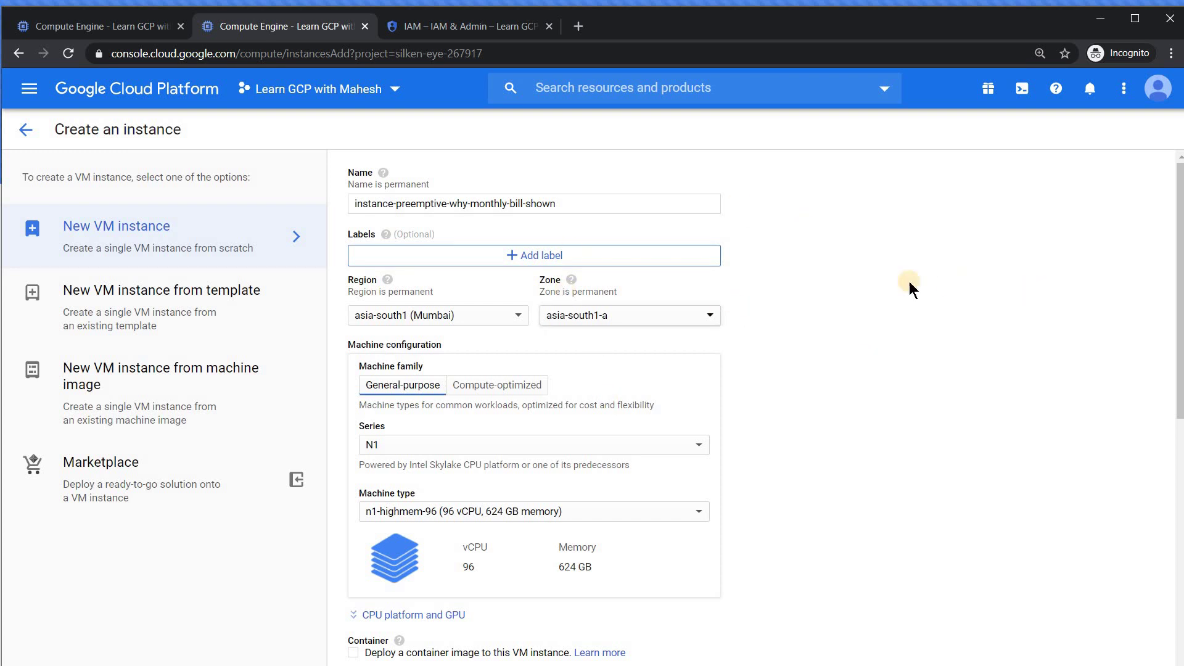
click(573, 514)
drag(700, 392, 719, 481)
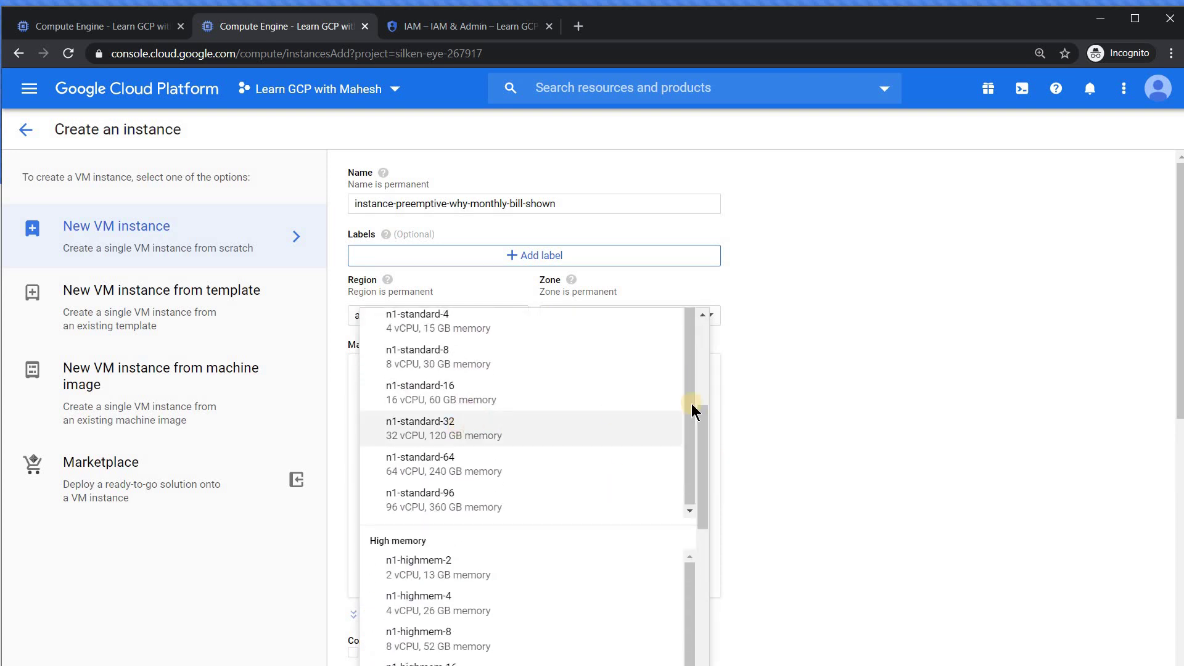
click(882, 387)
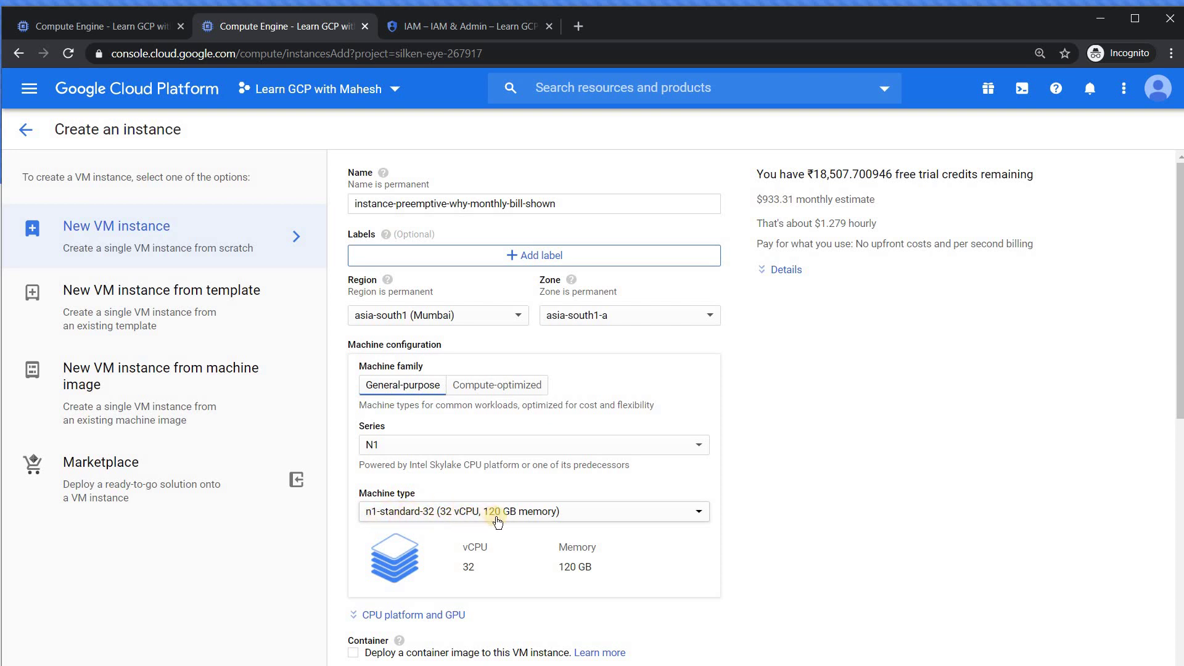
click(790, 274)
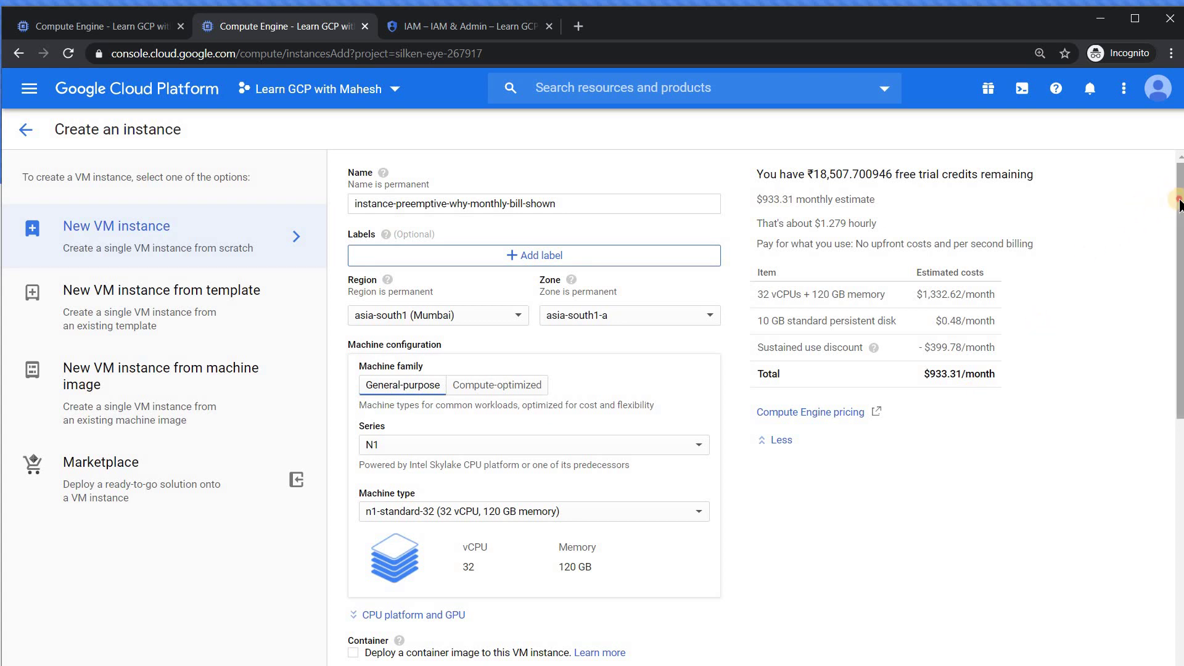
- Set the instance's Preemptibility to On and check the total in the monthly cost estimate
drag(1177, 200, 1181, 479)
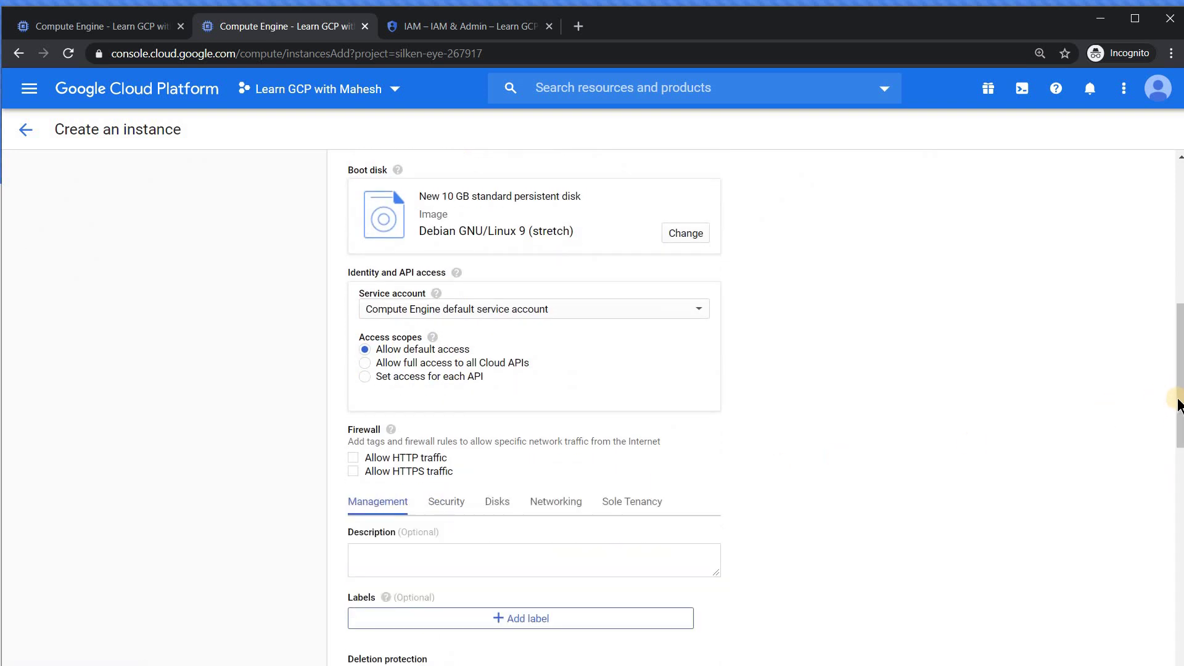
drag(1176, 409, 1178, 587)
scroll(431, 412, up, 1)
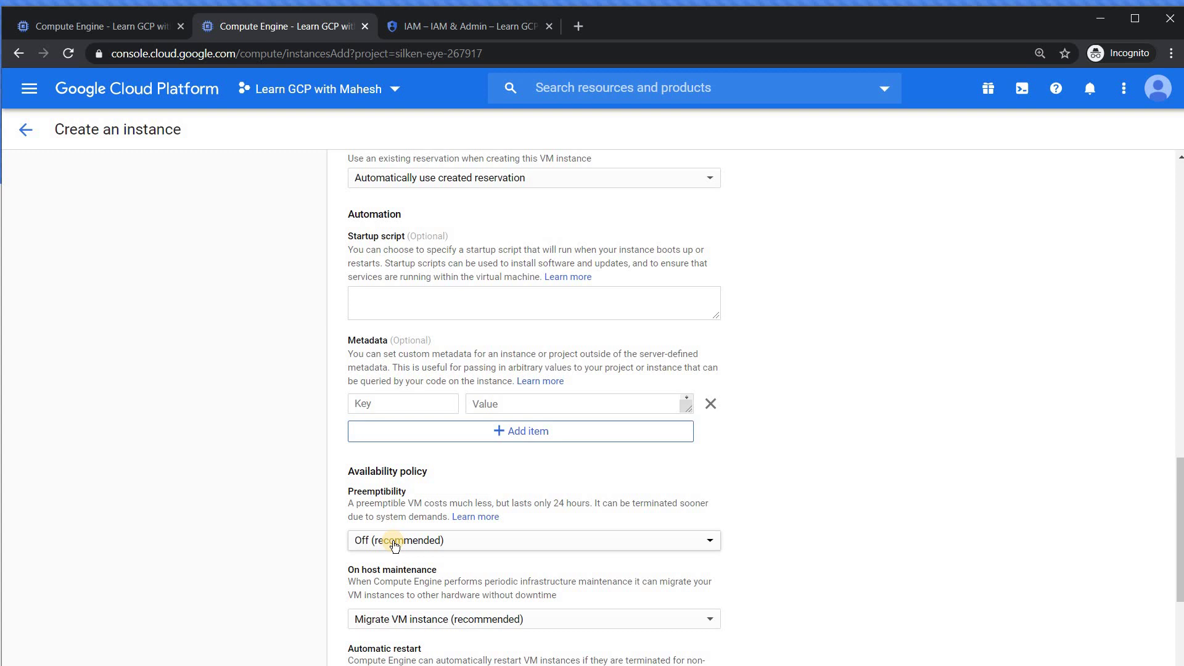
click(395, 545)
click(394, 564)
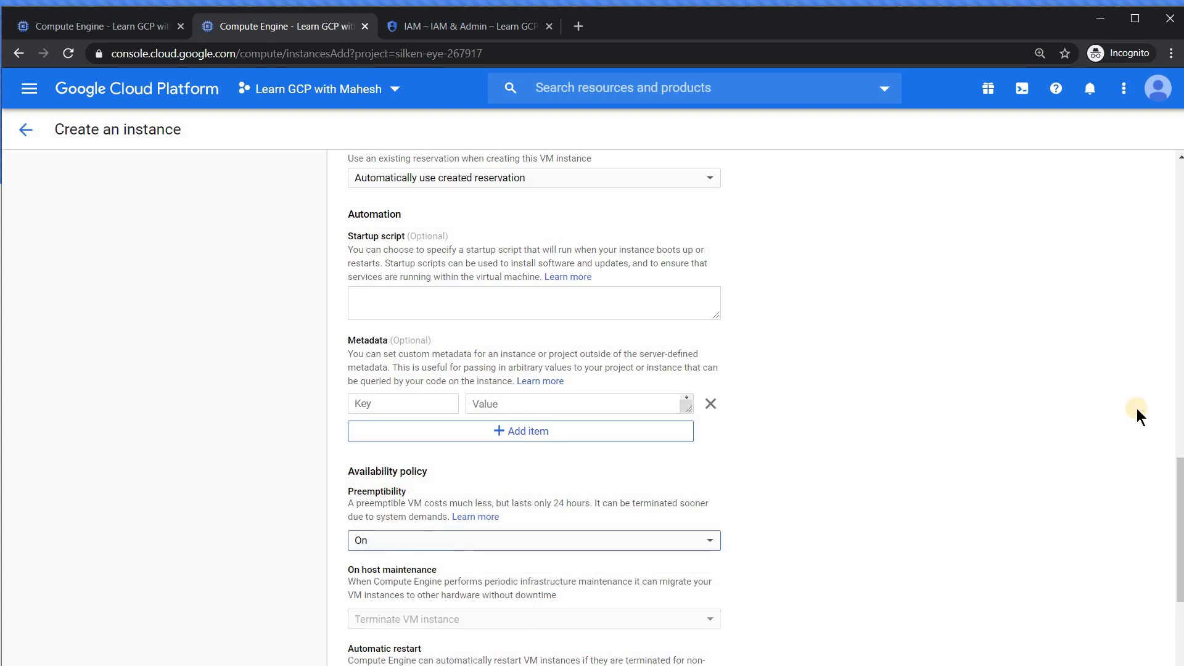
drag(1179, 468, 1178, 179)
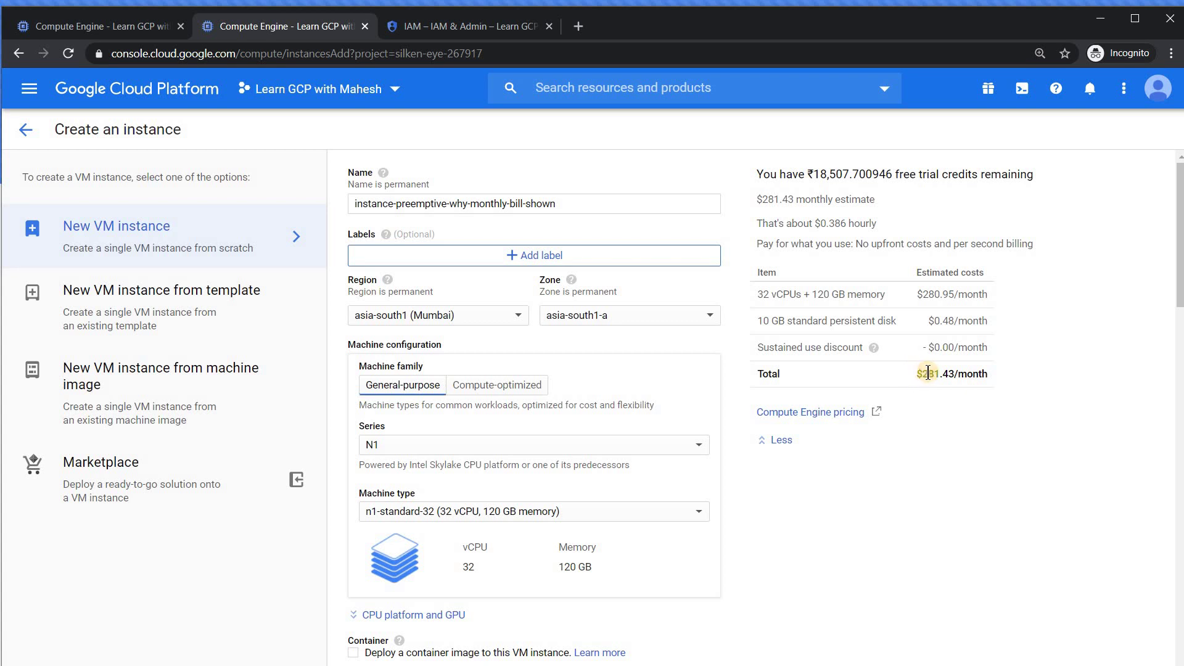
double_click(988, 374)
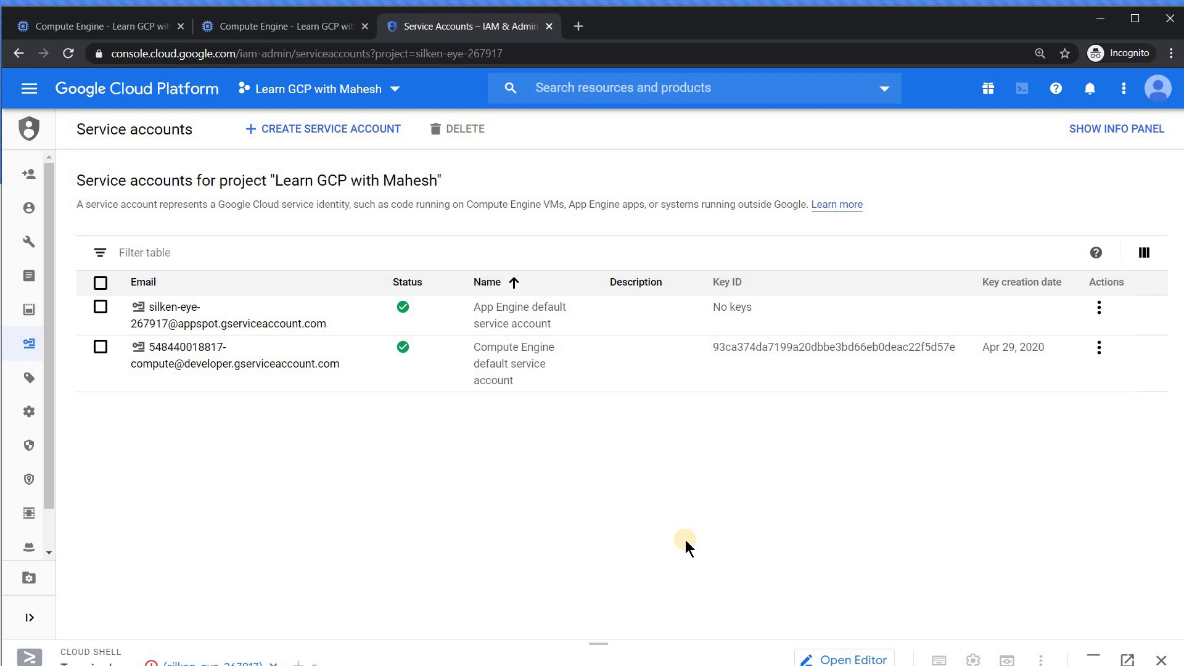
- Create a service account named wrong-terminology in the project
mouse_move(34, 171)
click(347, 133)
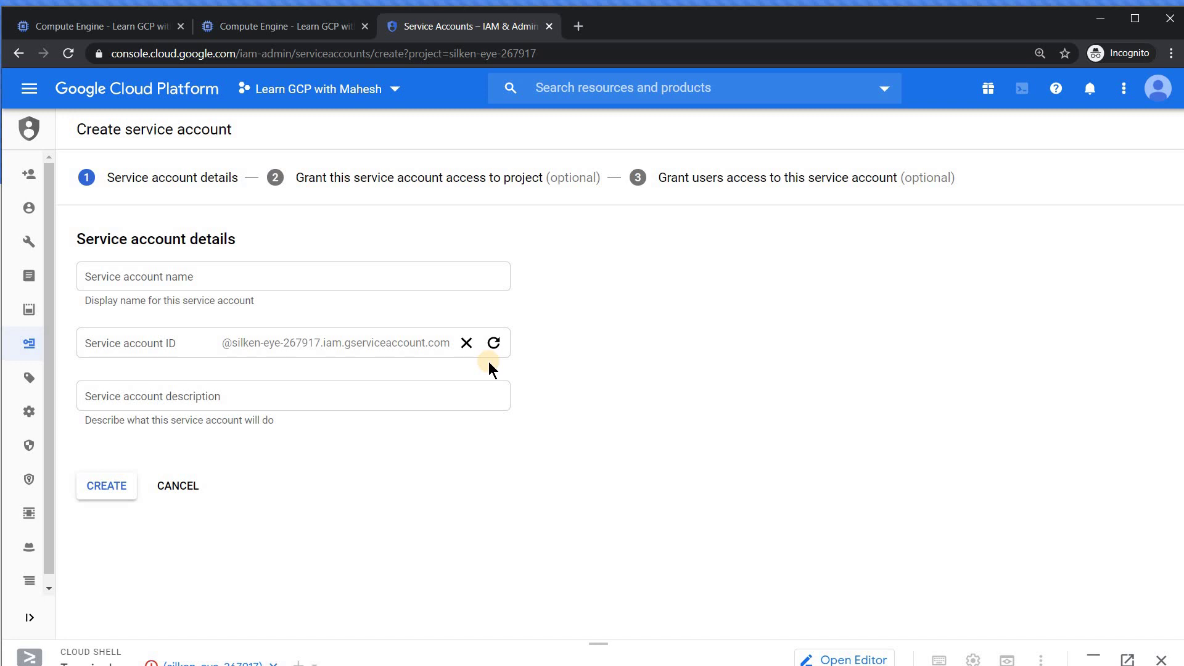
click(325, 279)
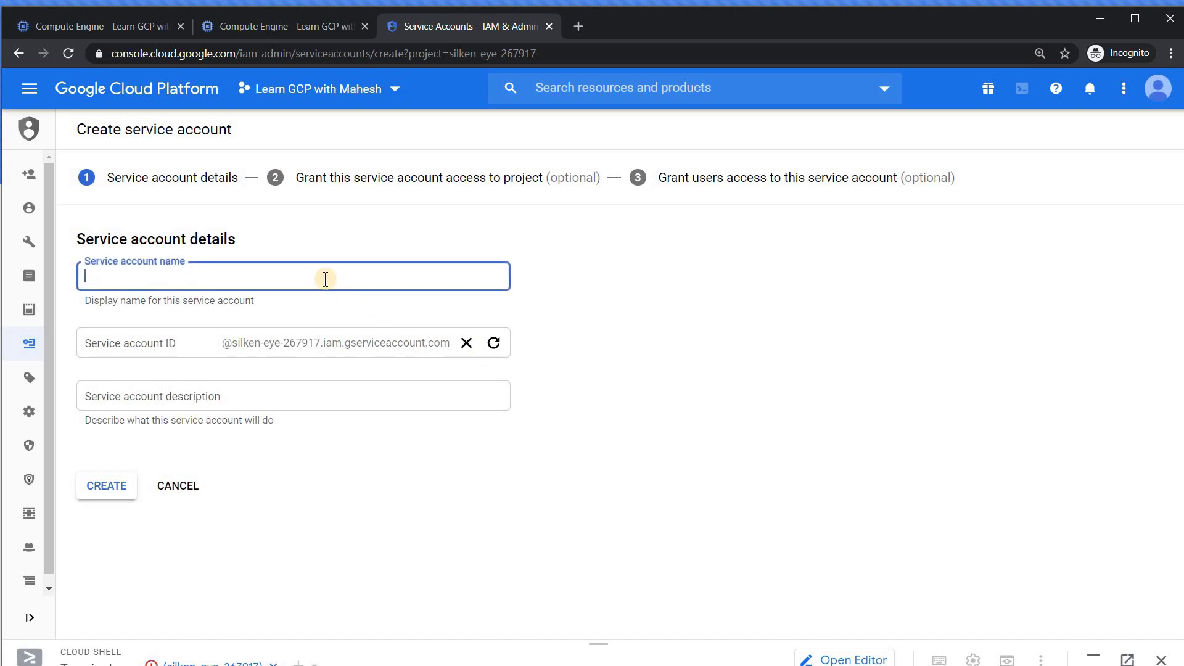
text(wro)
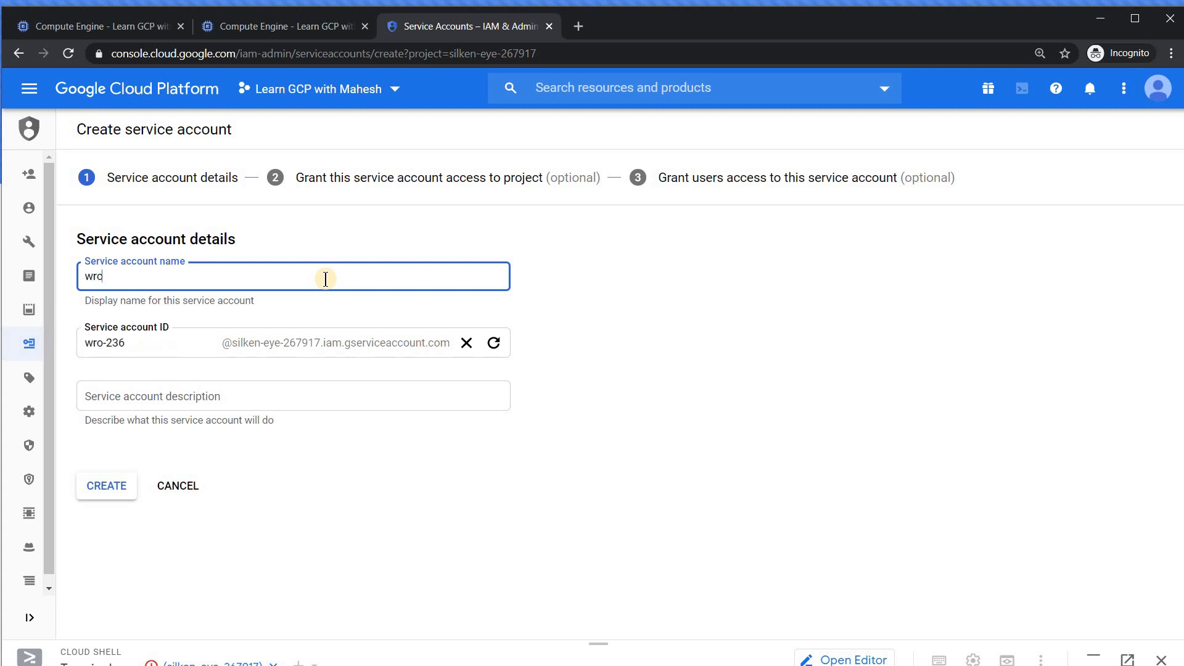
text(ng-termino)
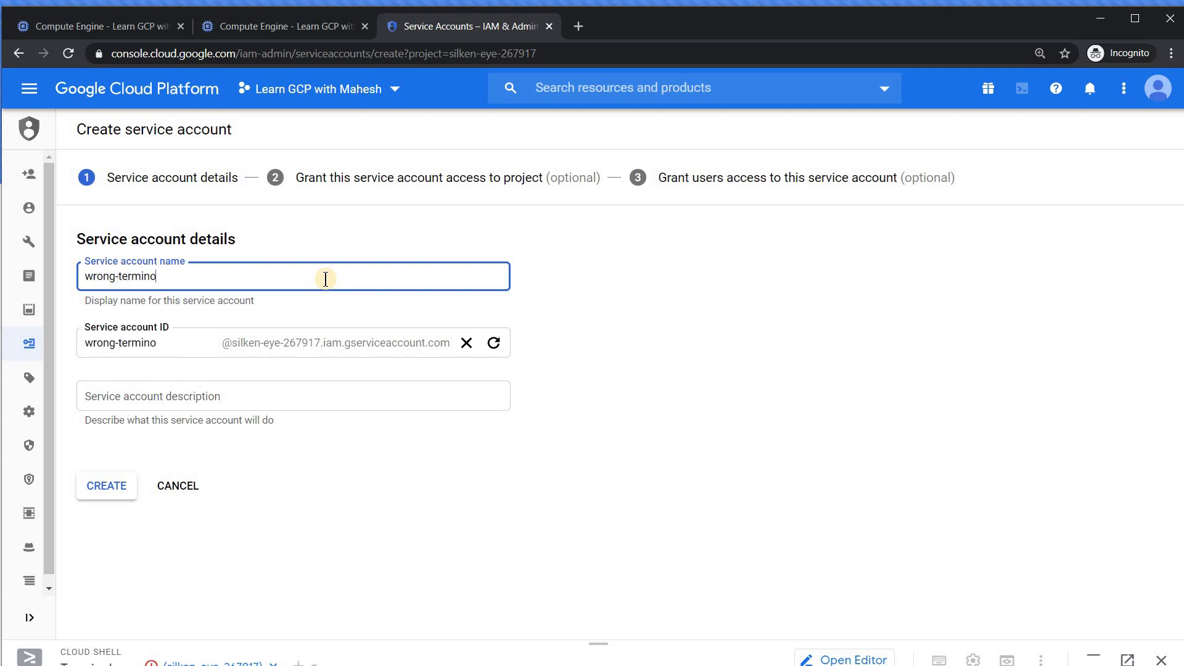
text(logy)
click(123, 491)
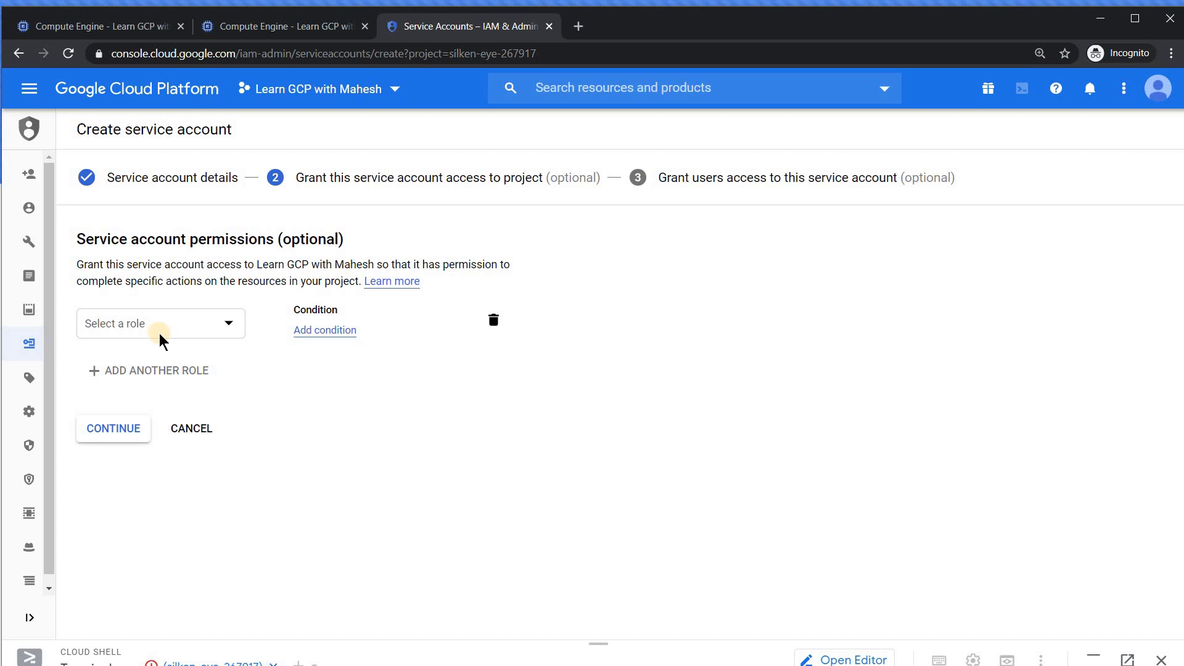
- Choose the project-level Viewer role under the wrong-terminology service account's permissions
double_click(233, 238)
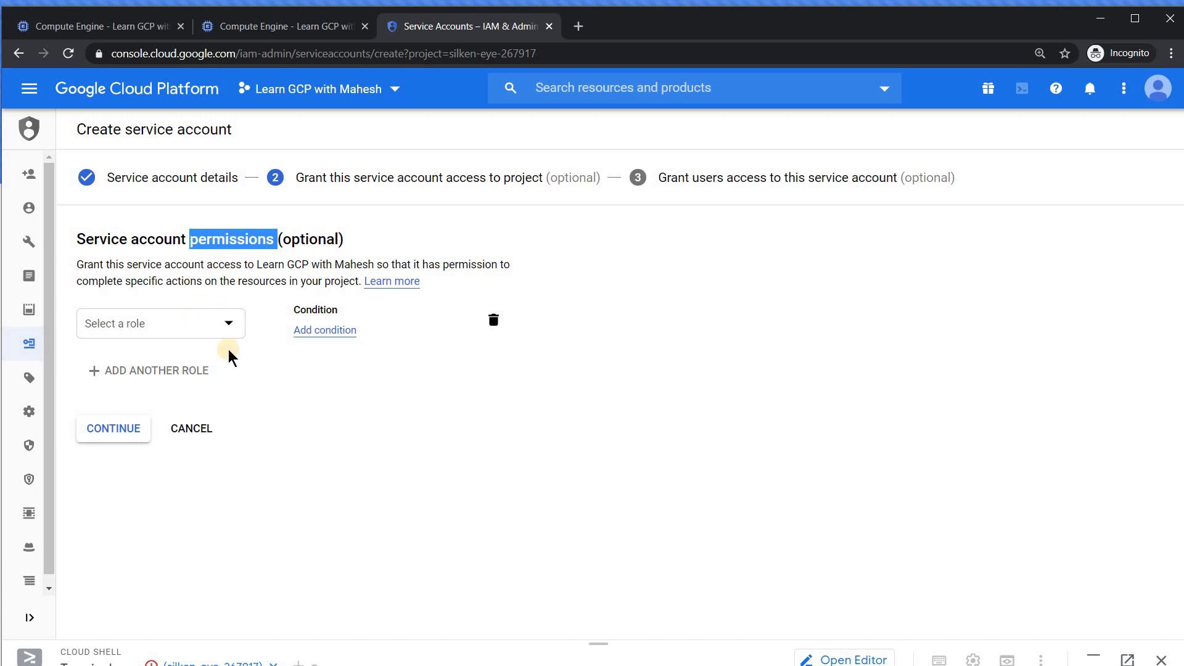
click(228, 321)
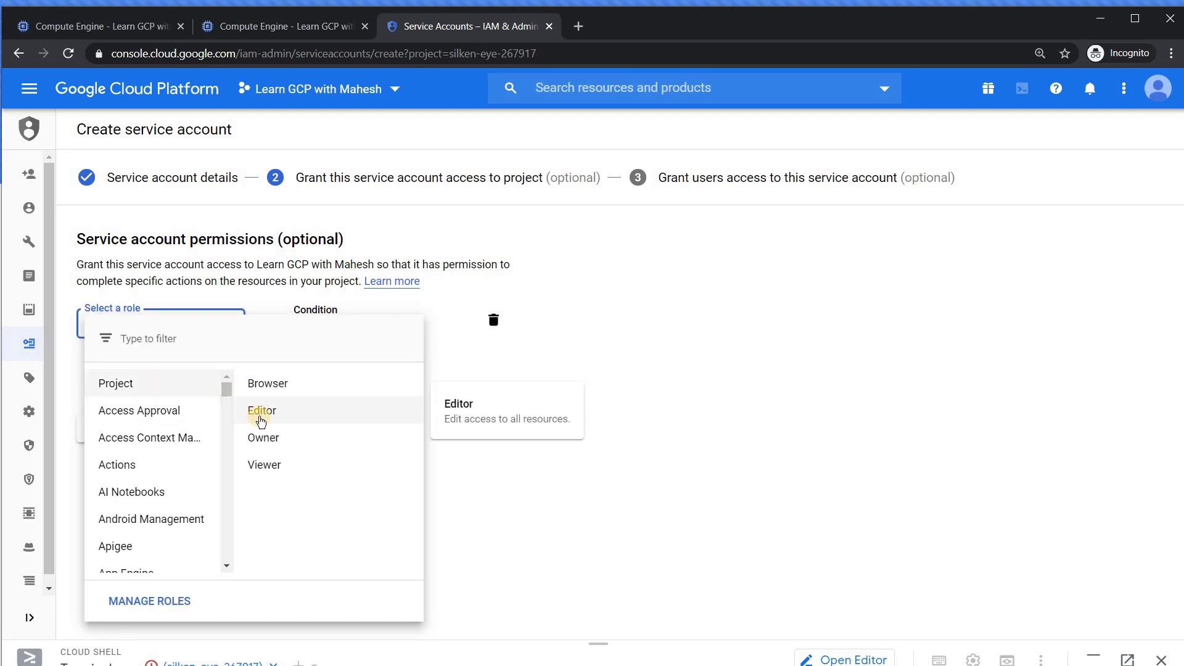
click(264, 466)
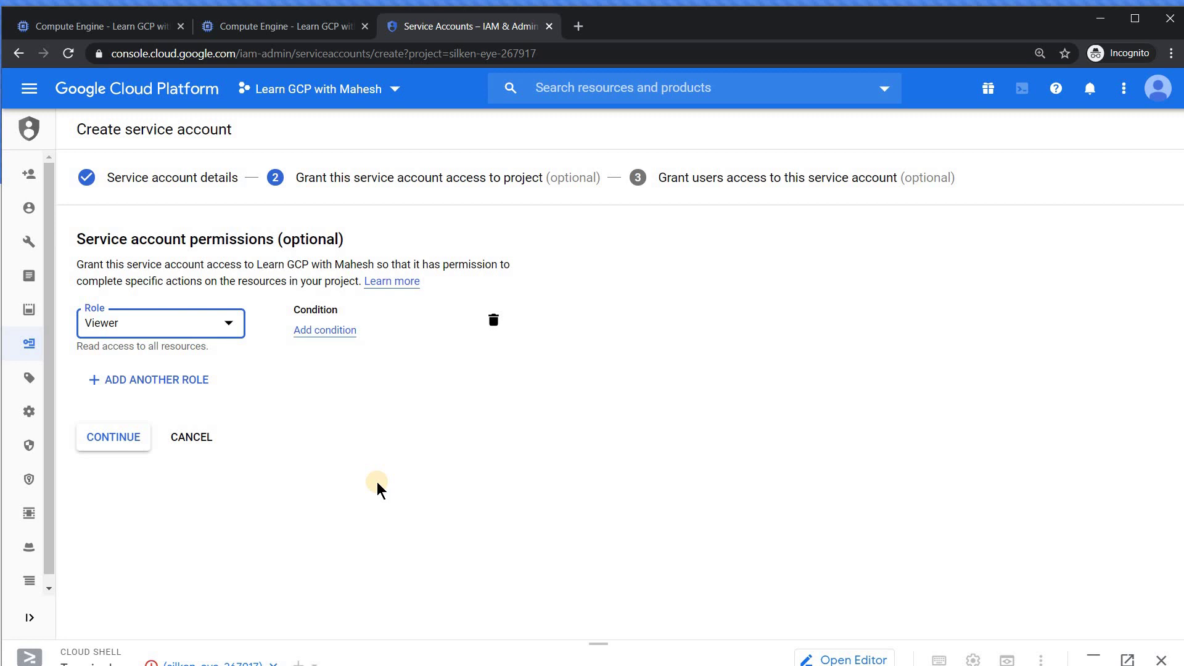
- Create another service account named buggy-svc in the project
key(alt+Tab)
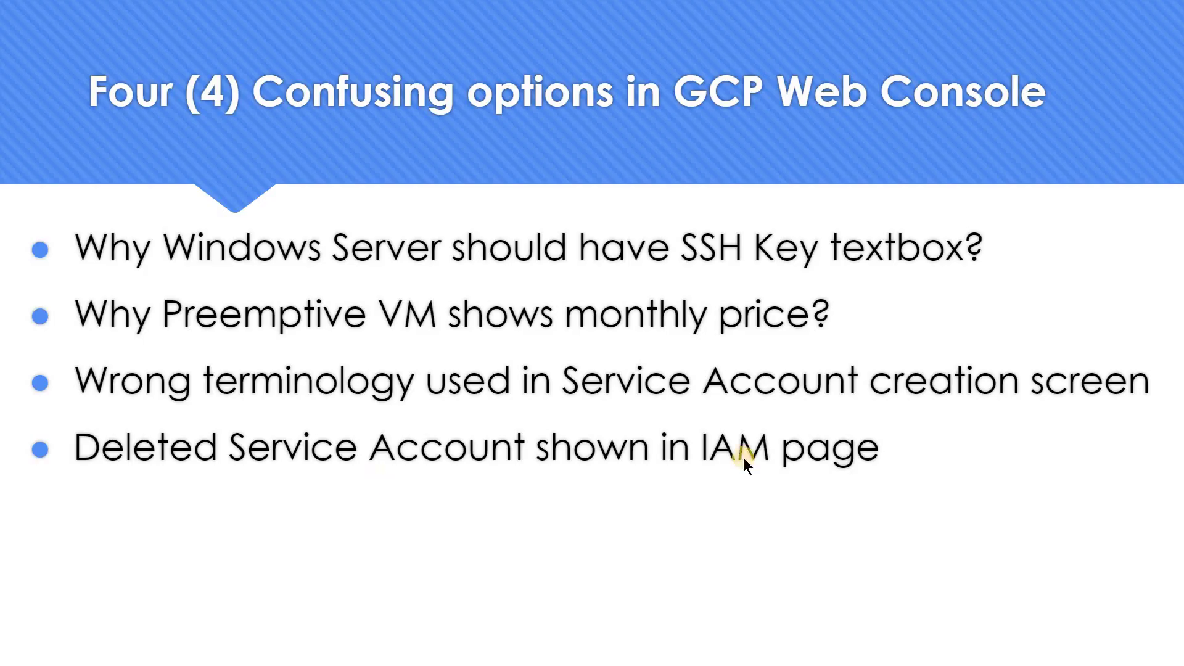
key(alt+Tab)
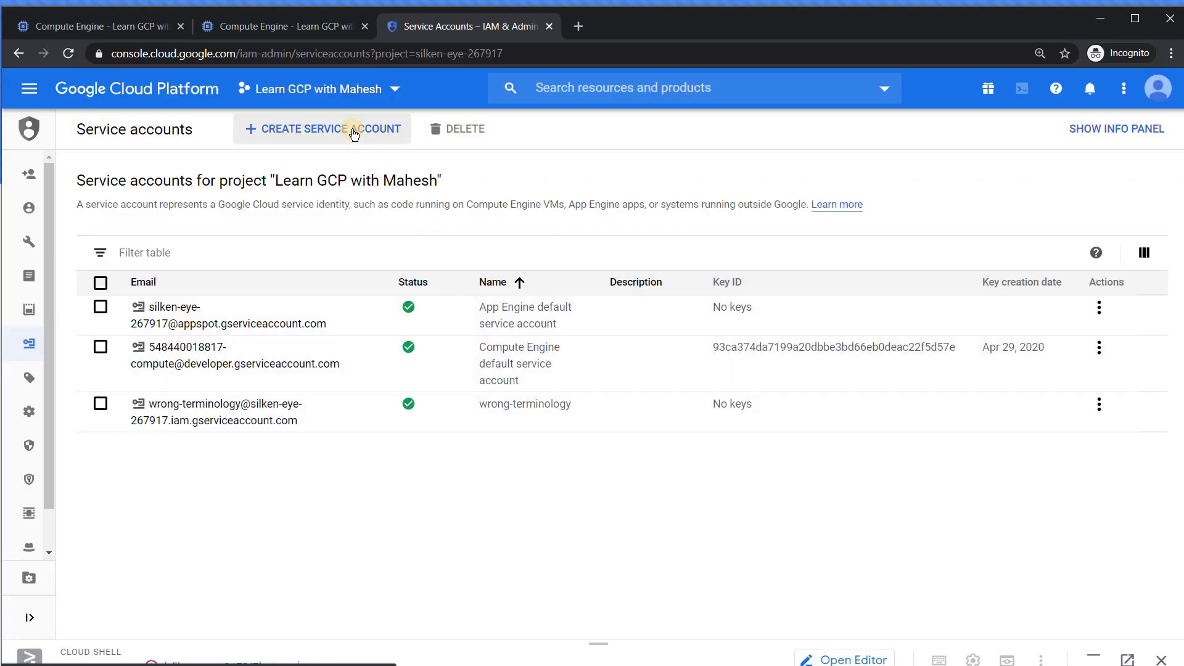
click(354, 134)
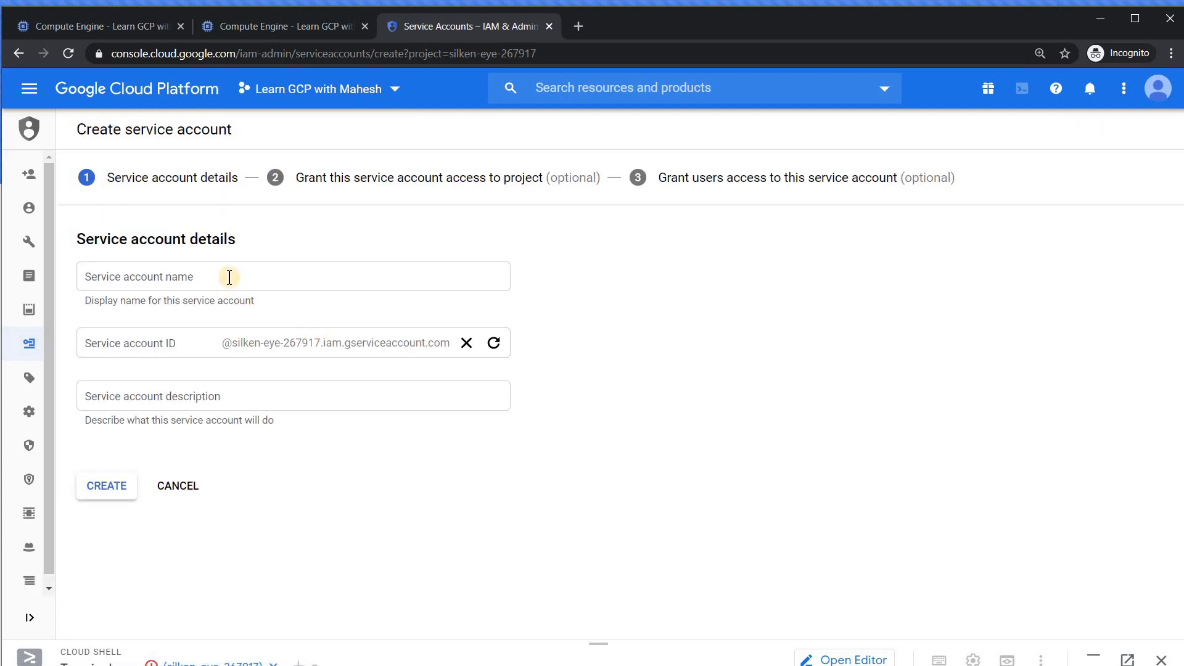
click(229, 276)
text(bug)
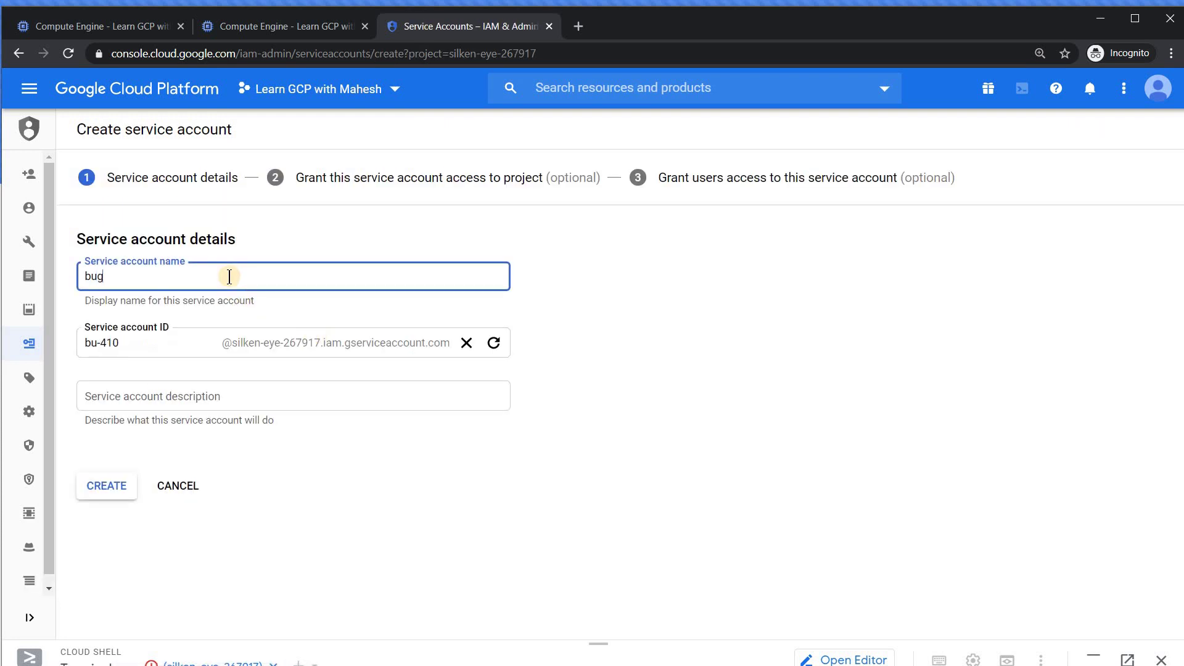
text(gy)
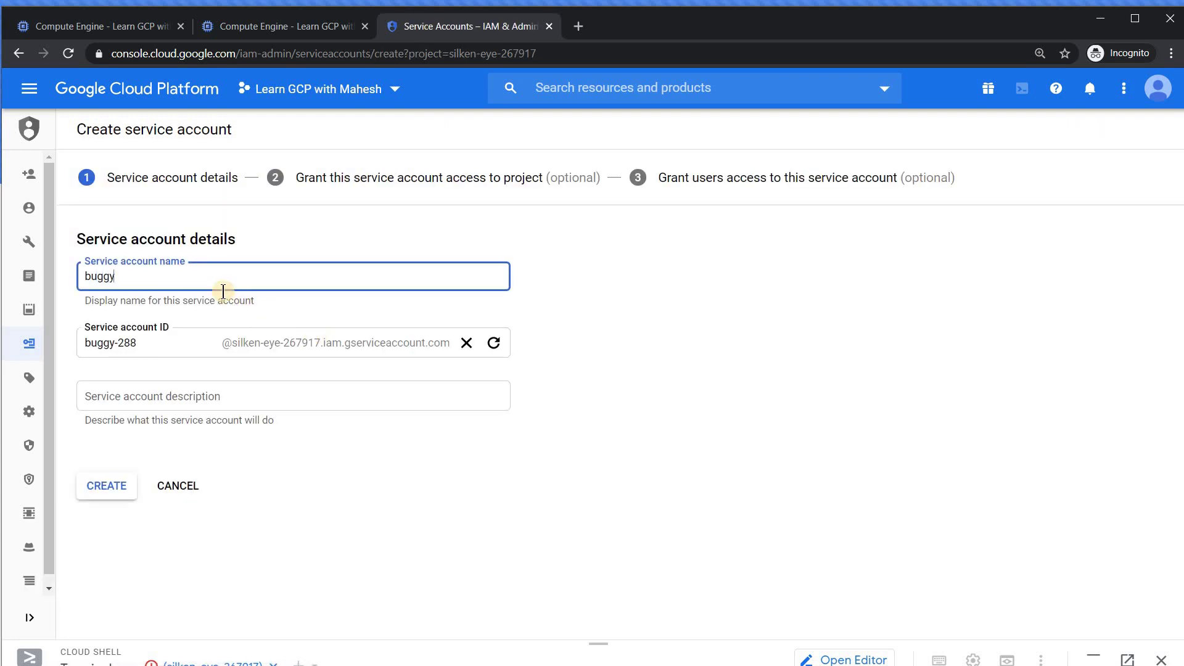
text(-svc)
click(111, 486)
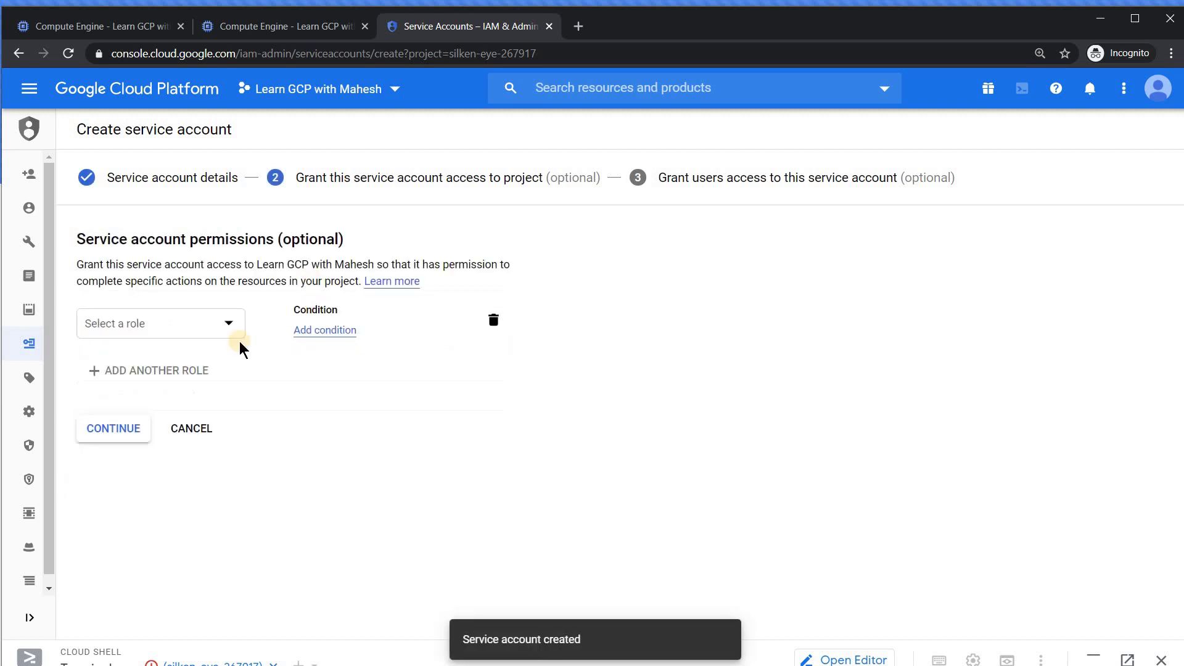
- Grant the buggy-svc service account the project-level Browser role and finish creating it without user access or a key
click(211, 318)
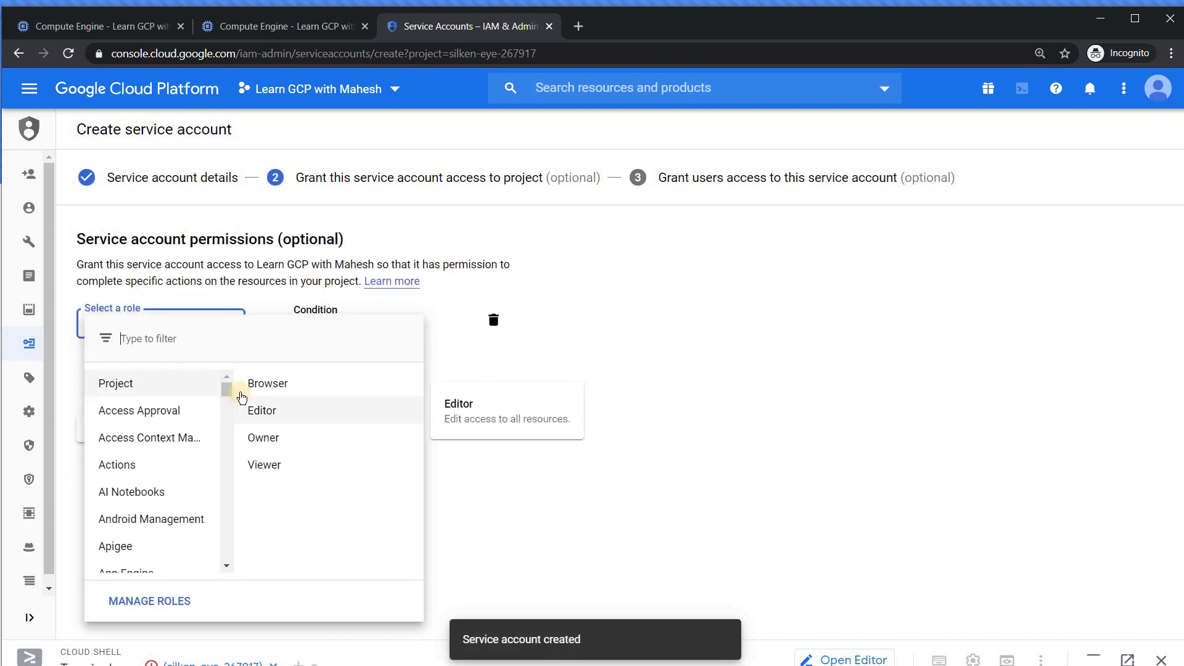
click(276, 384)
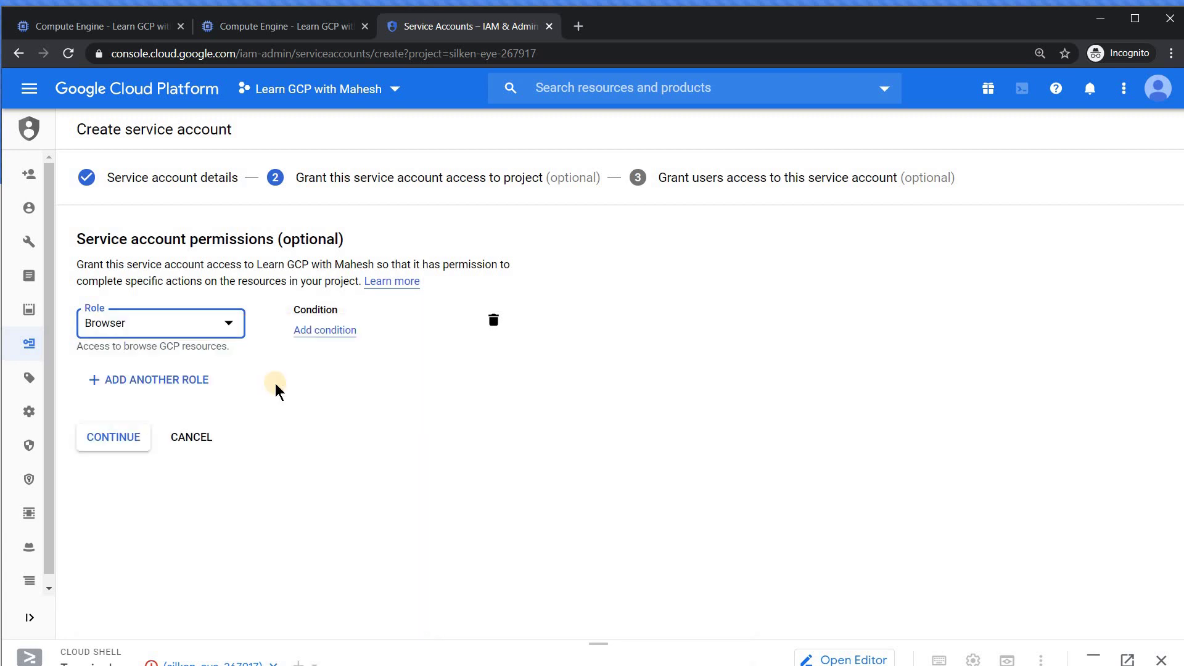
click(135, 435)
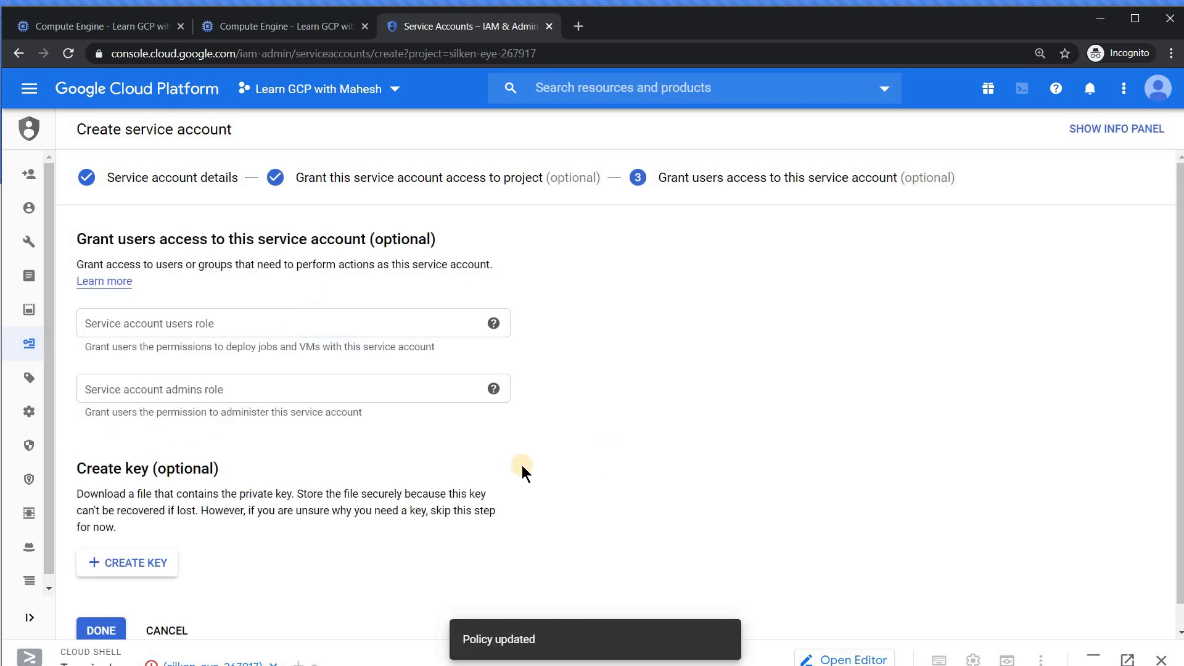
click(113, 627)
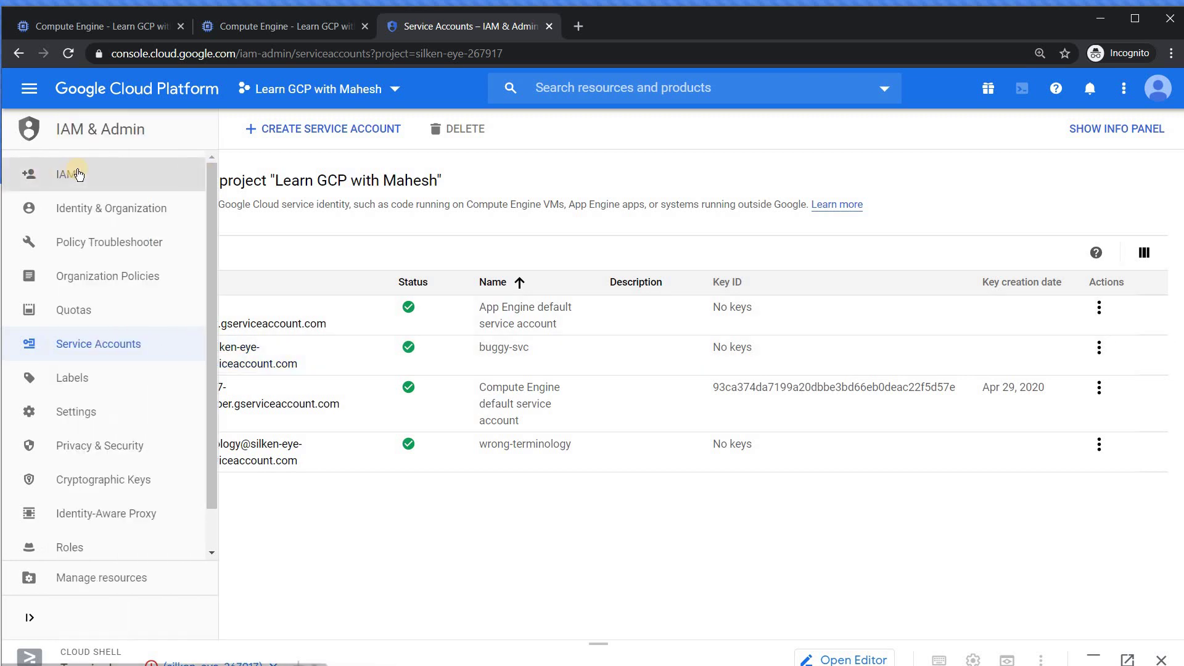
- Open the project's IAM permissions, filter the members by type Service account and look through the list for the new accounts
click(74, 172)
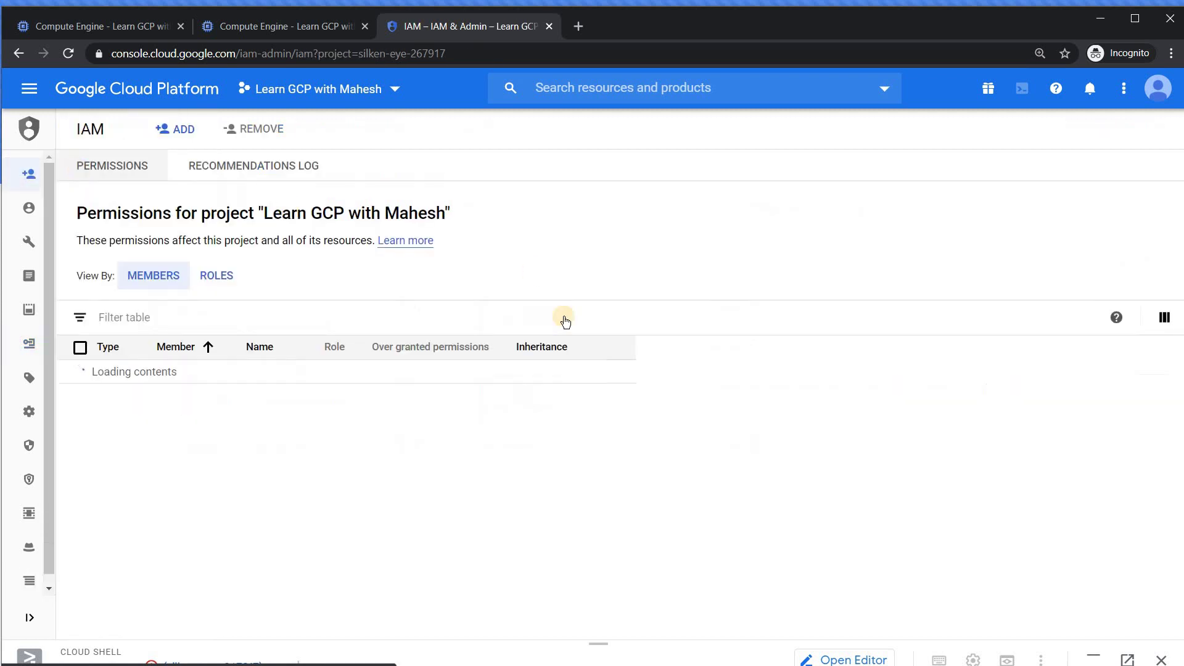
click(218, 320)
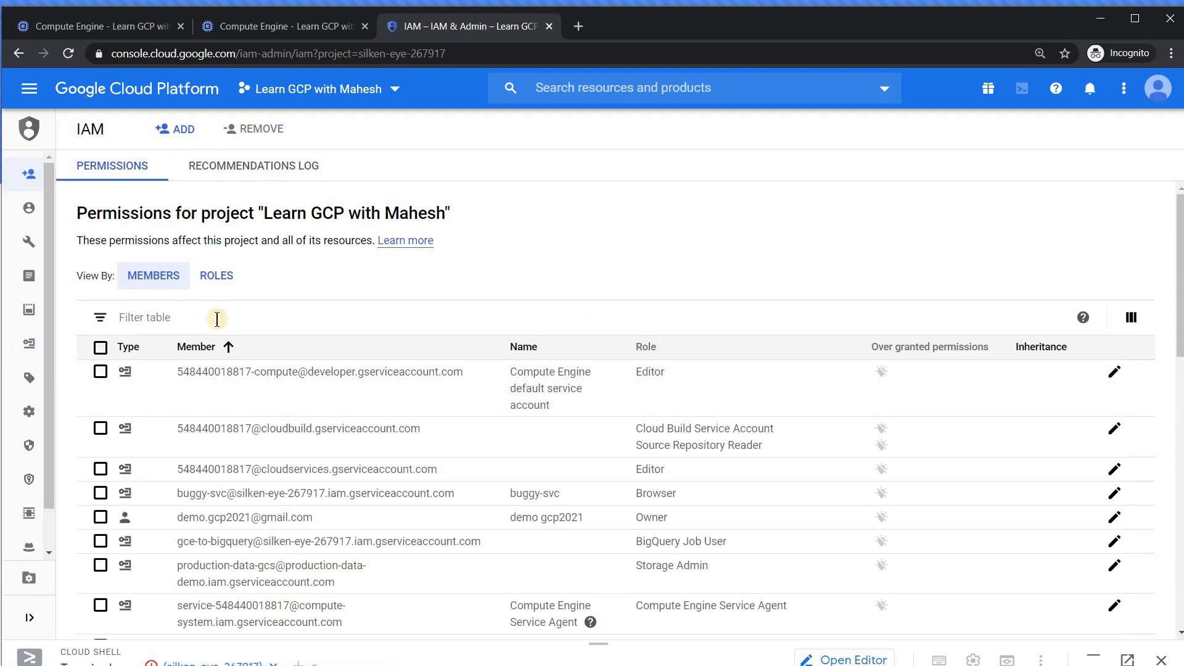
click(180, 346)
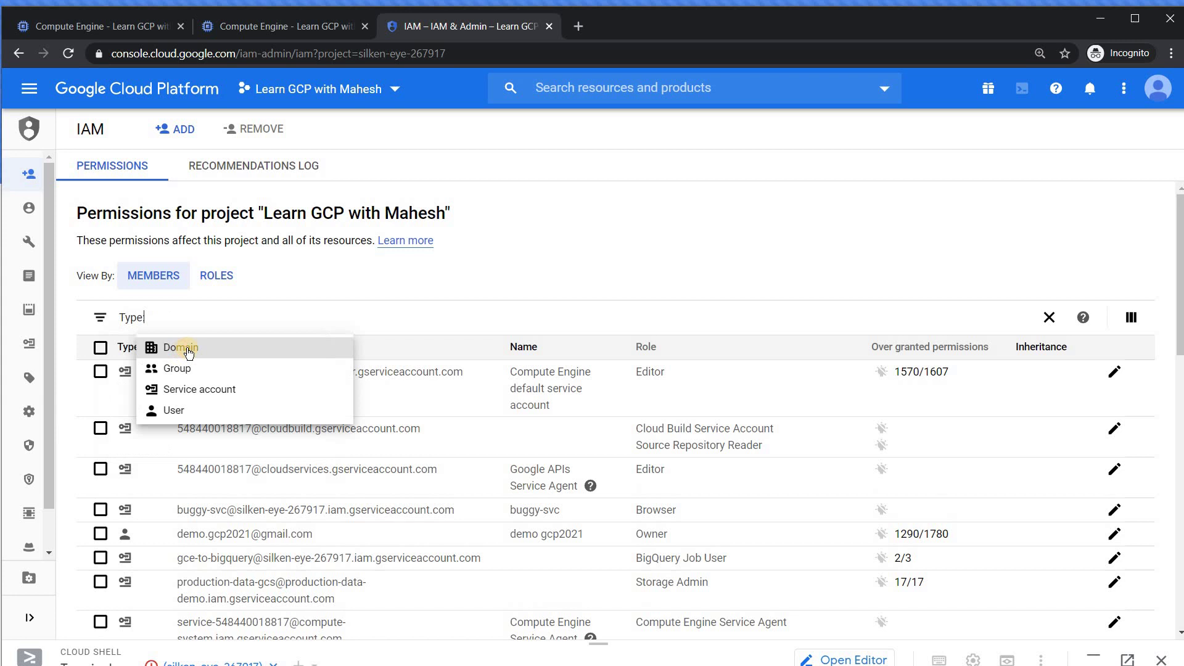
click(199, 389)
click(870, 305)
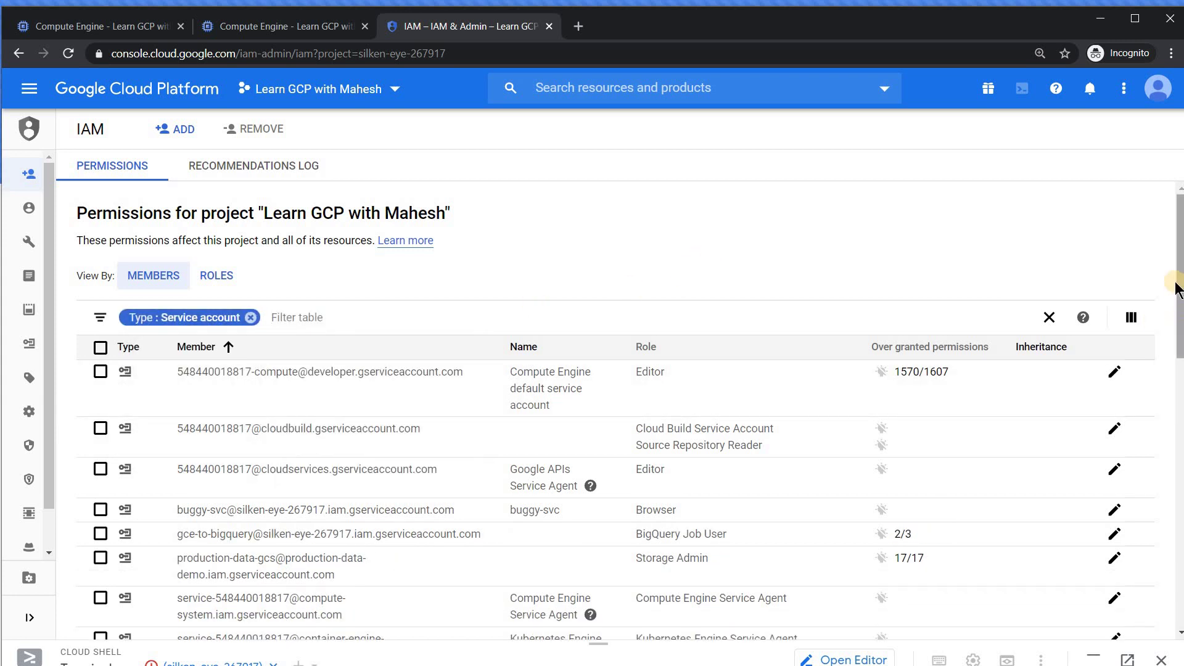
drag(1172, 223, 1172, 324)
scroll(411, 361, up, 2)
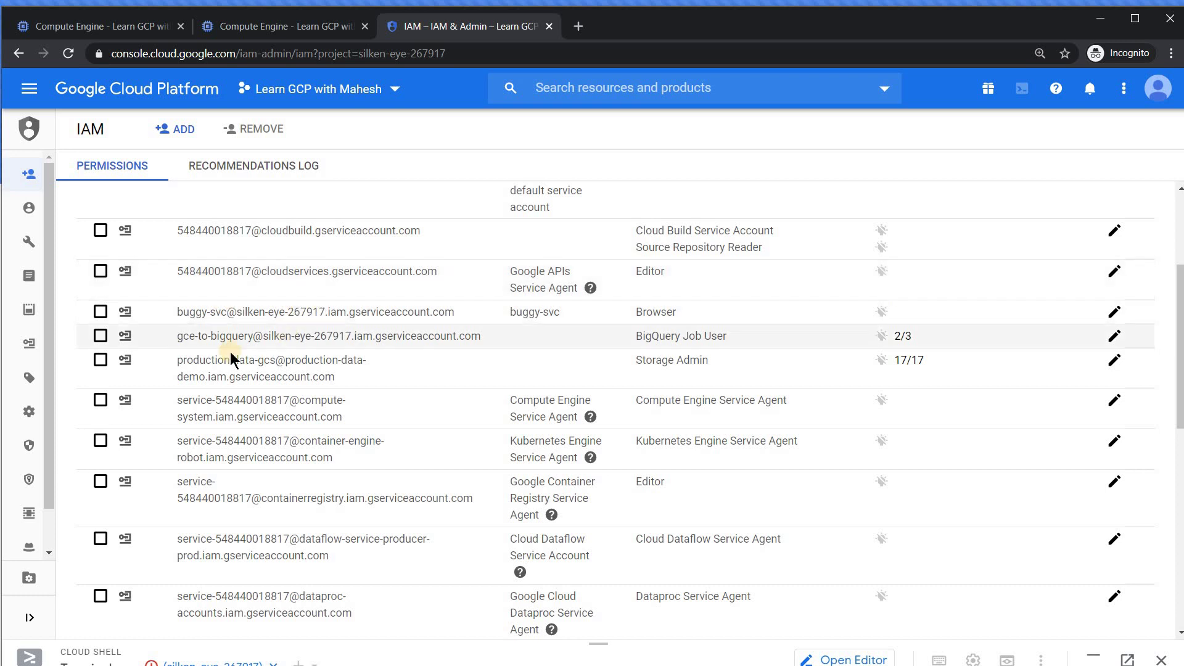
- Add the wrong-terminology service account as a project member with the Browser role and save the policy
click(188, 134)
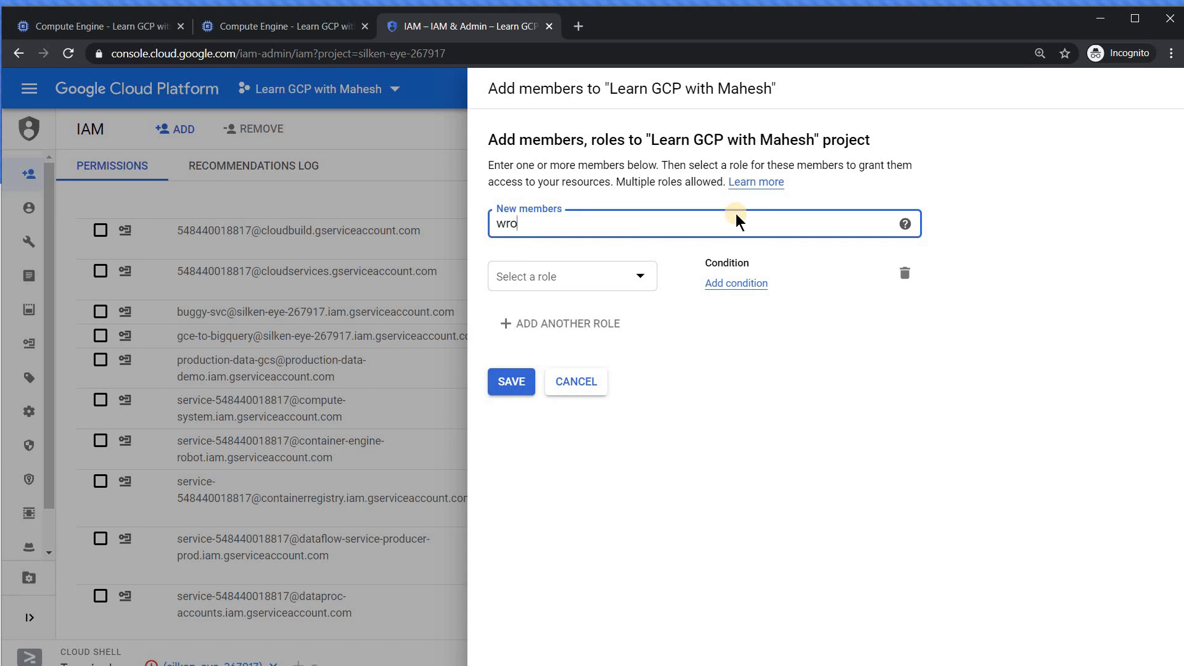
text(wrong-t)
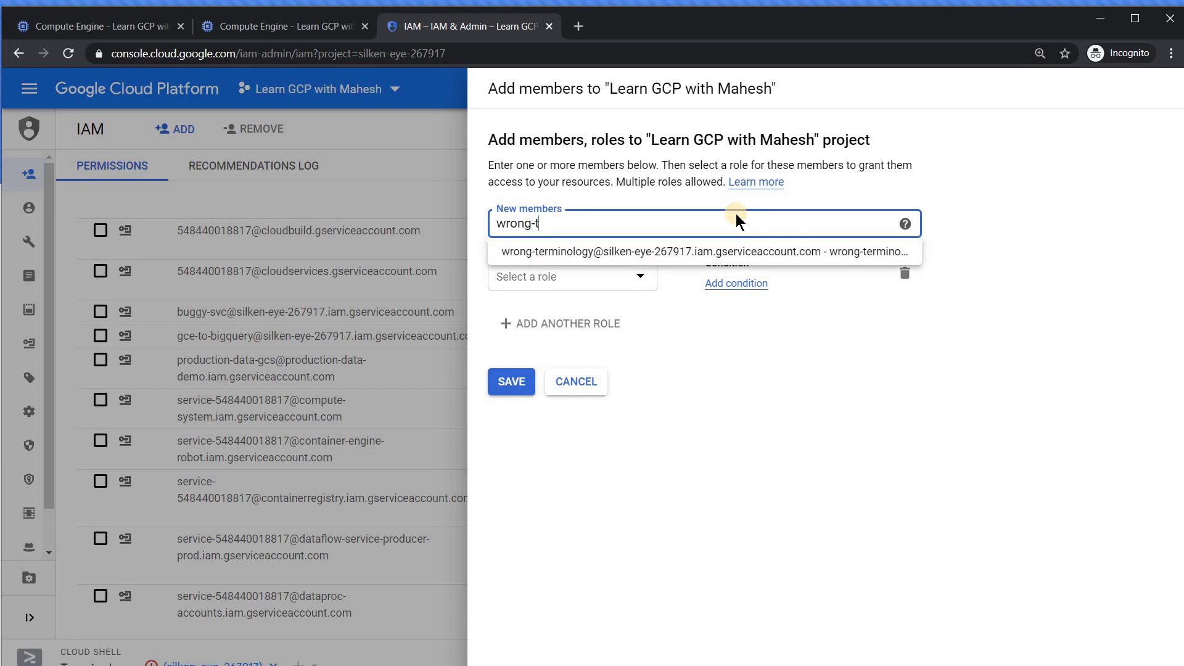
click(636, 252)
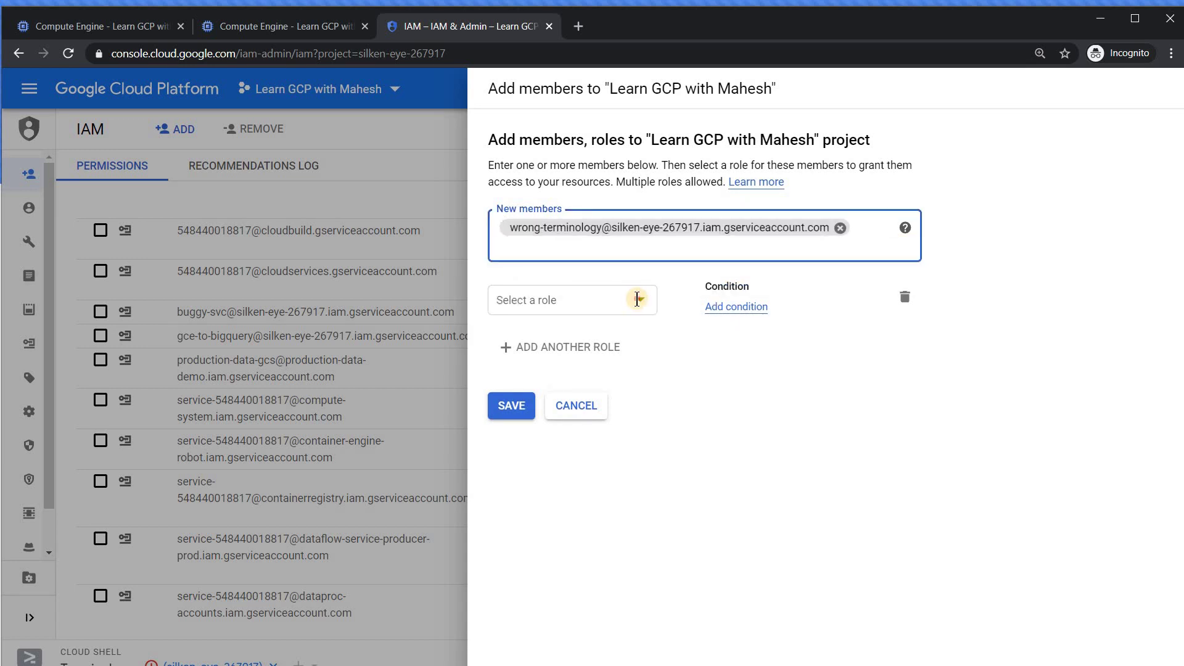
click(637, 300)
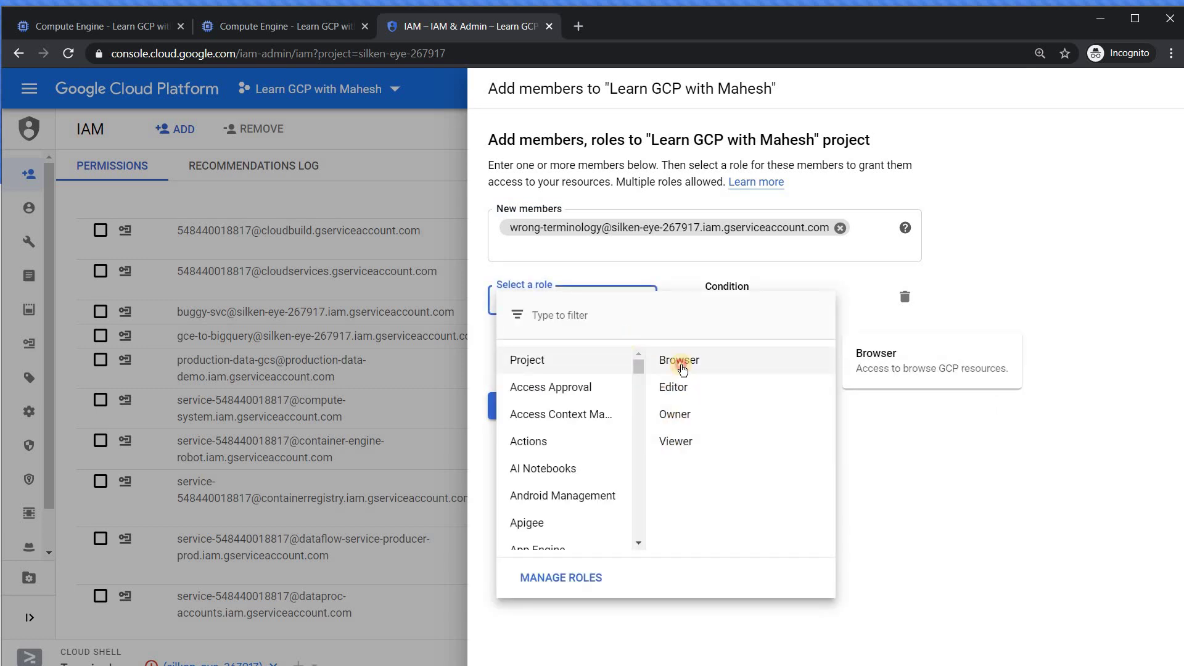
click(680, 363)
click(514, 413)
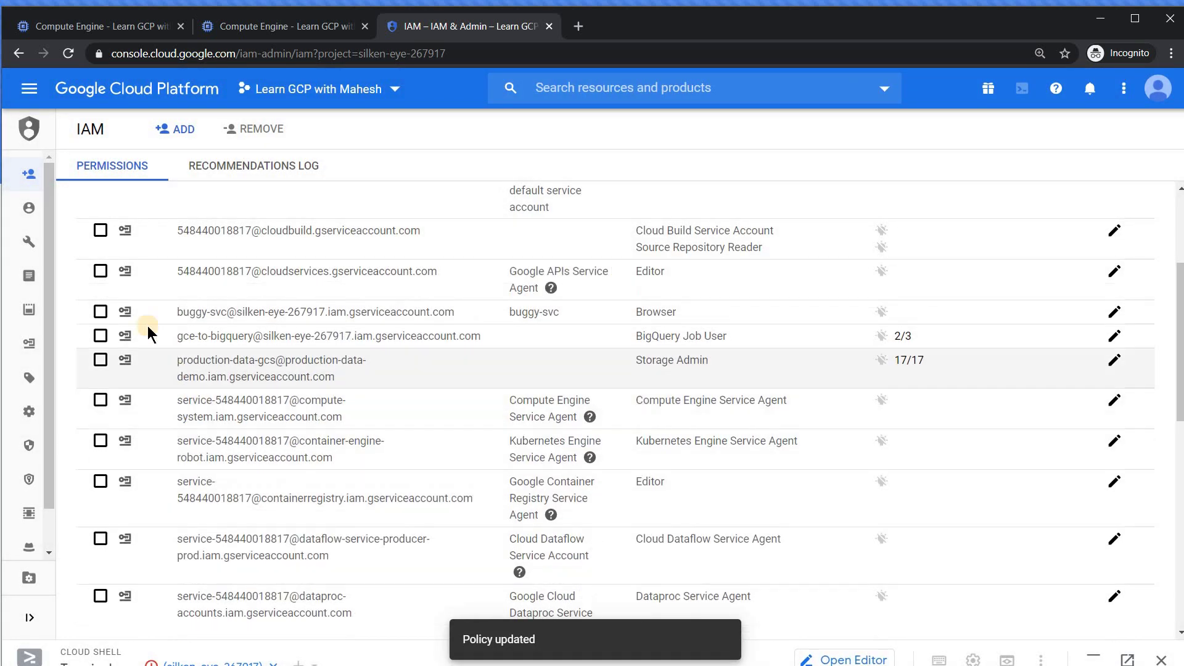
- Locate and select the buggy-svc and wrong-terminology service accounts in the IAM member list
click(102, 317)
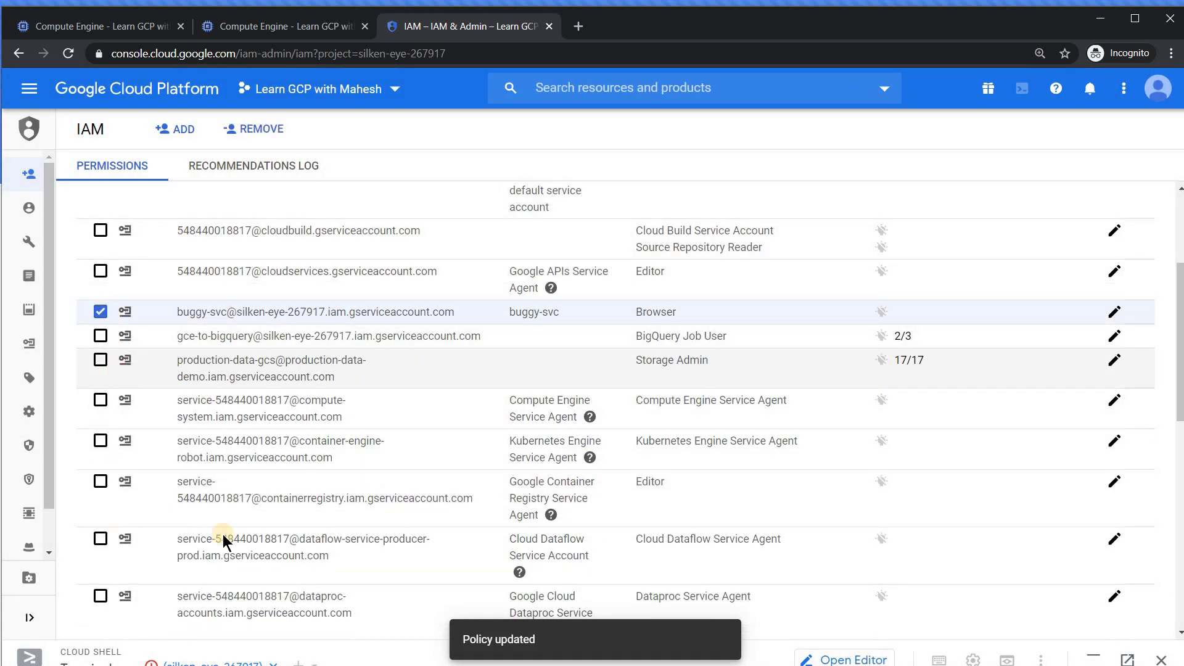
drag(1180, 309, 1136, 597)
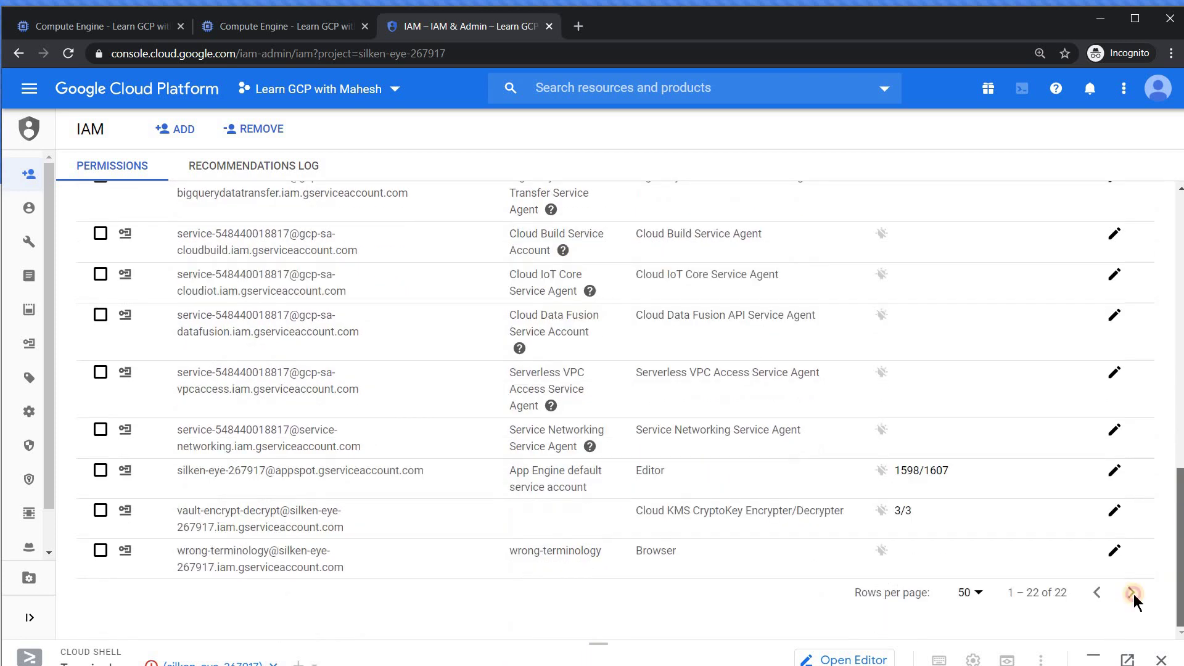
click(102, 551)
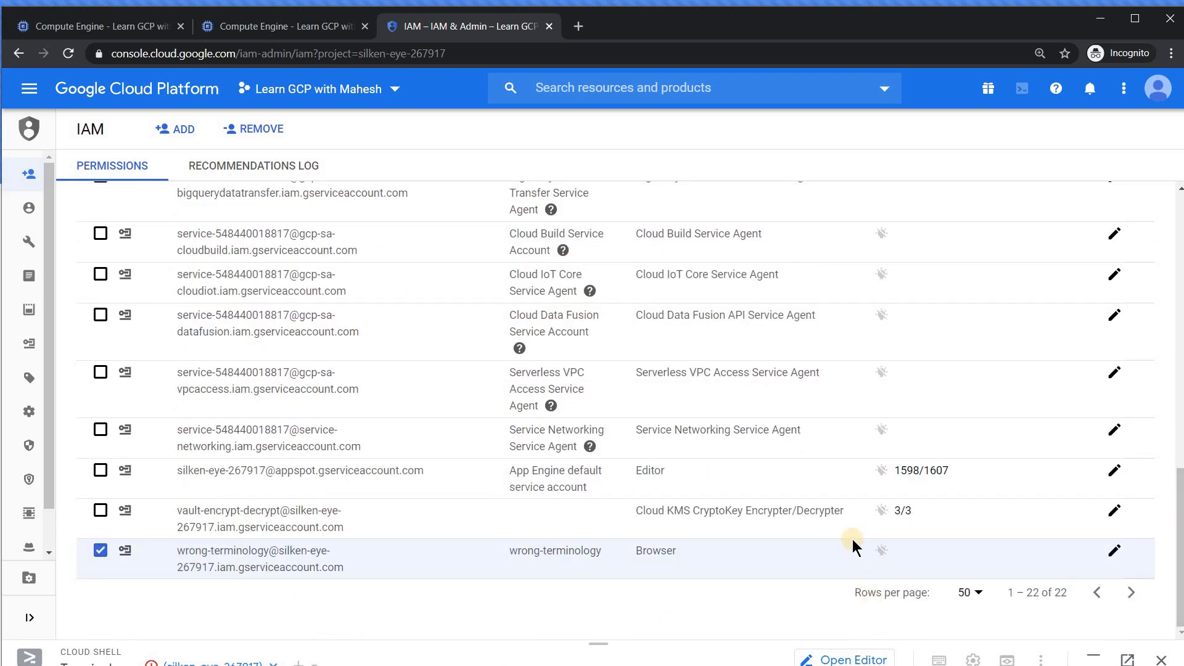
scroll(193, 390, up, 10)
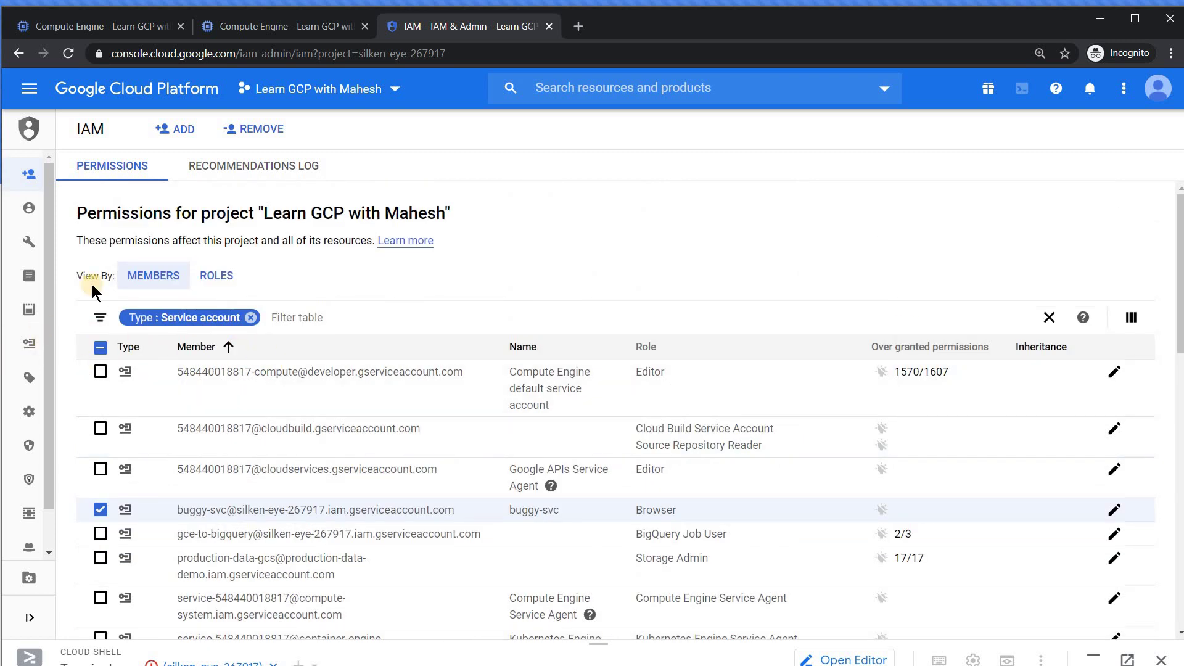
- Delete the buggy-svc and wrong-terminology service accounts from the project's Service Accounts page
mouse_move(84, 313)
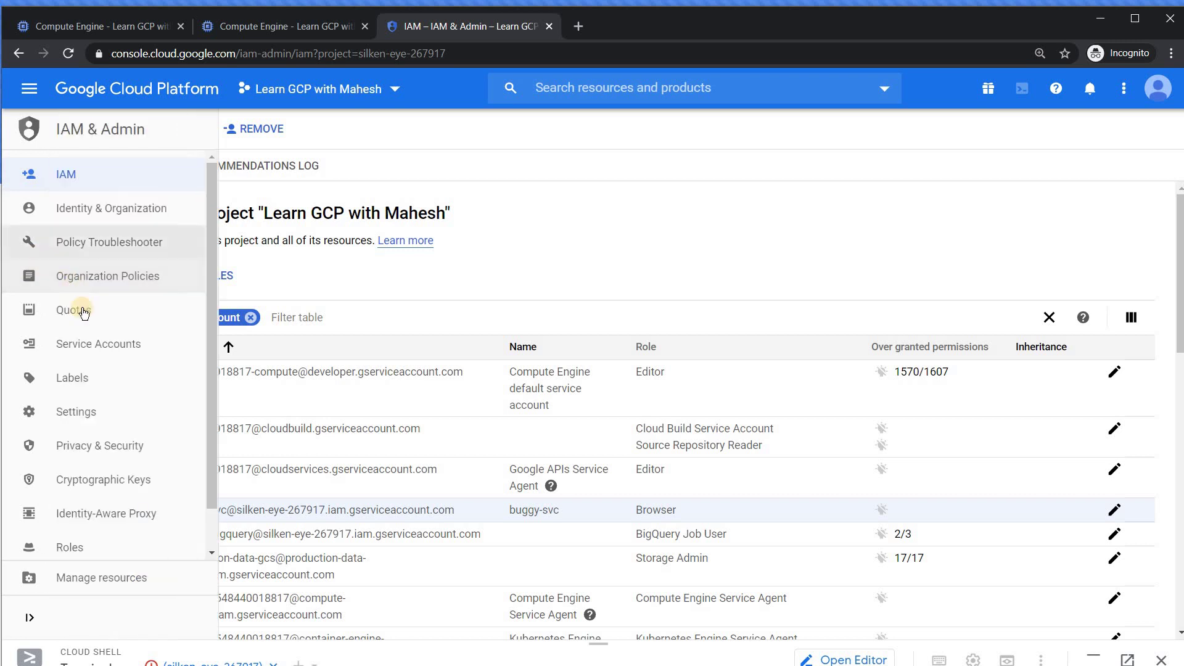
click(96, 343)
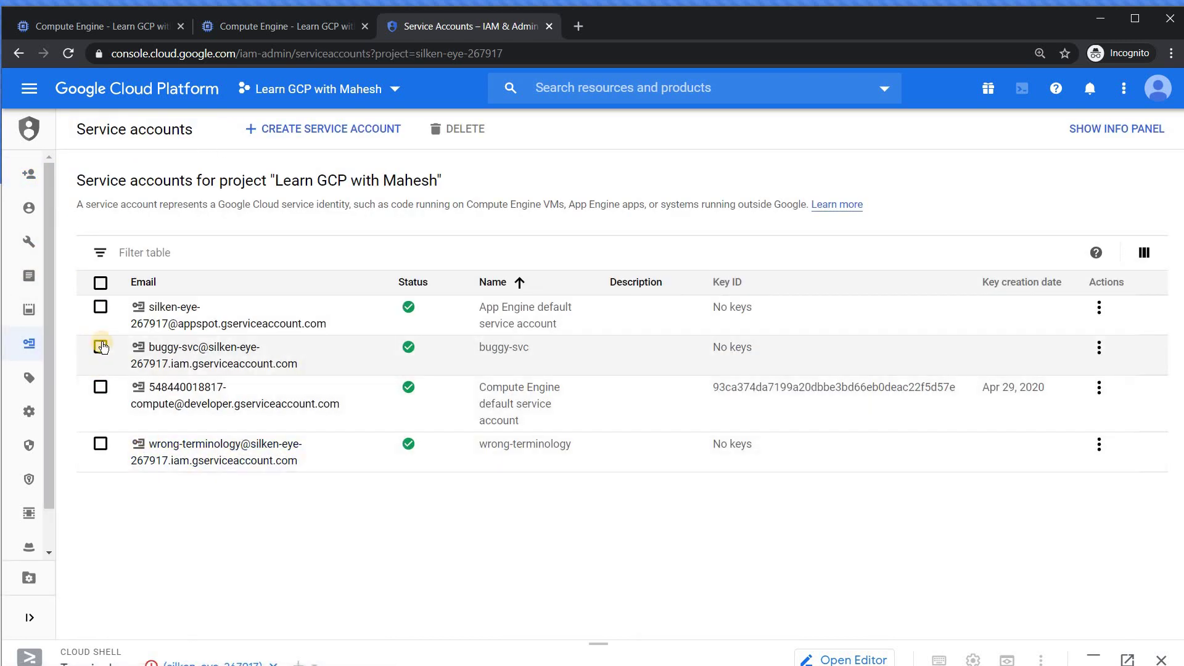
click(101, 347)
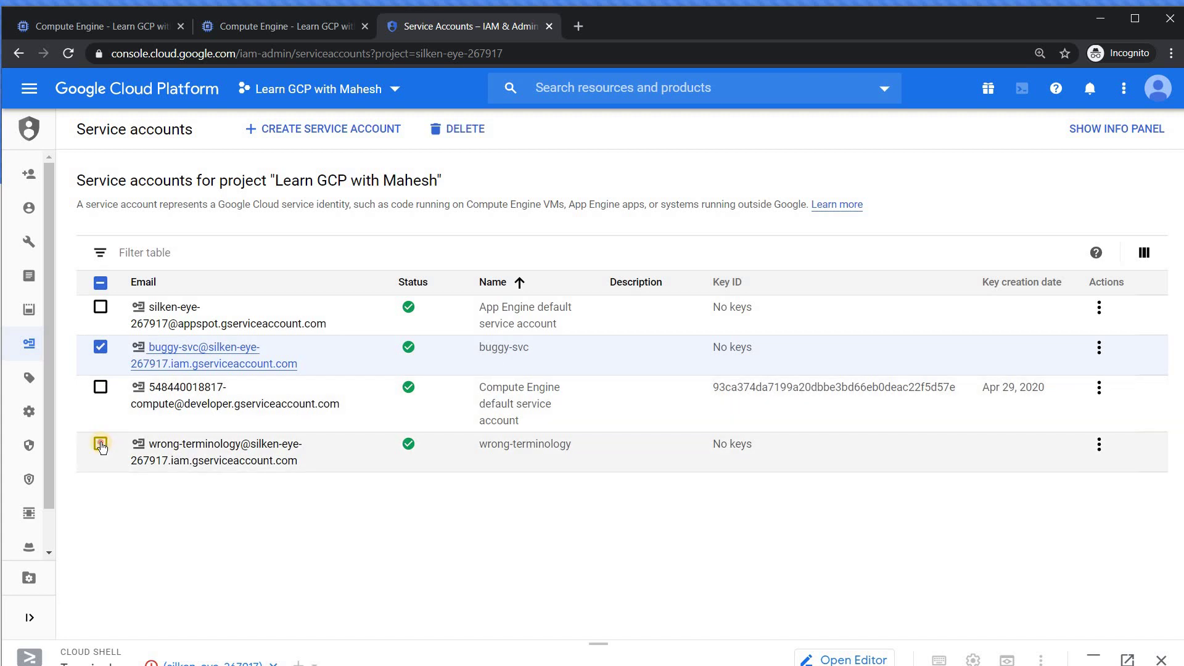
click(101, 444)
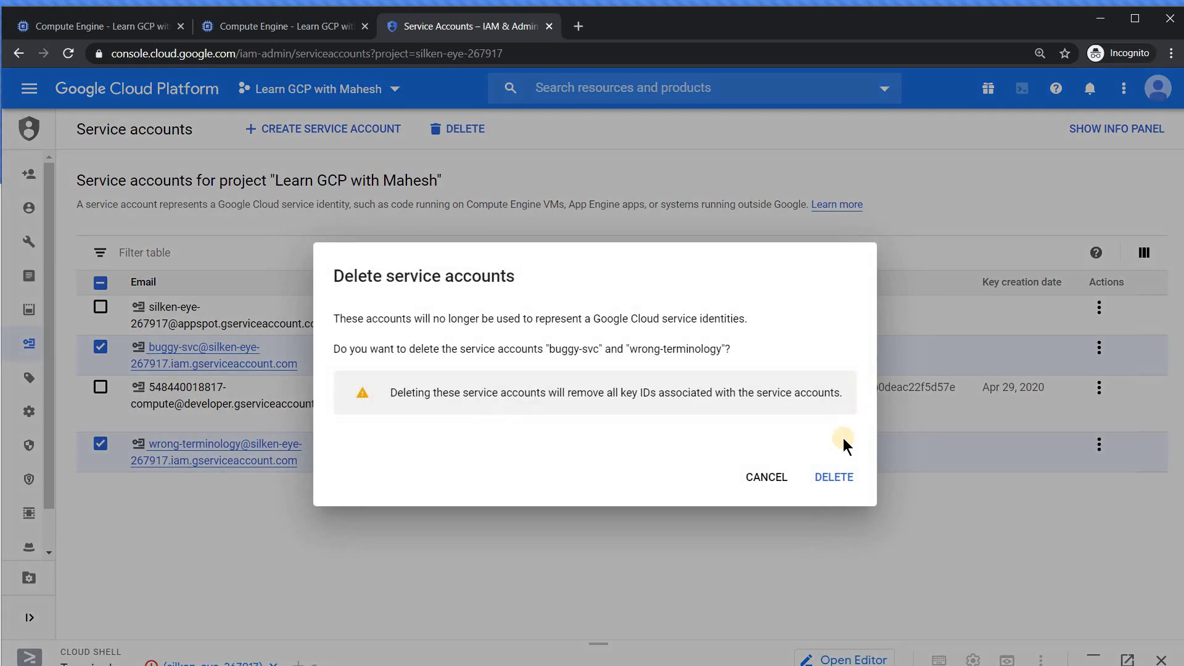
click(835, 478)
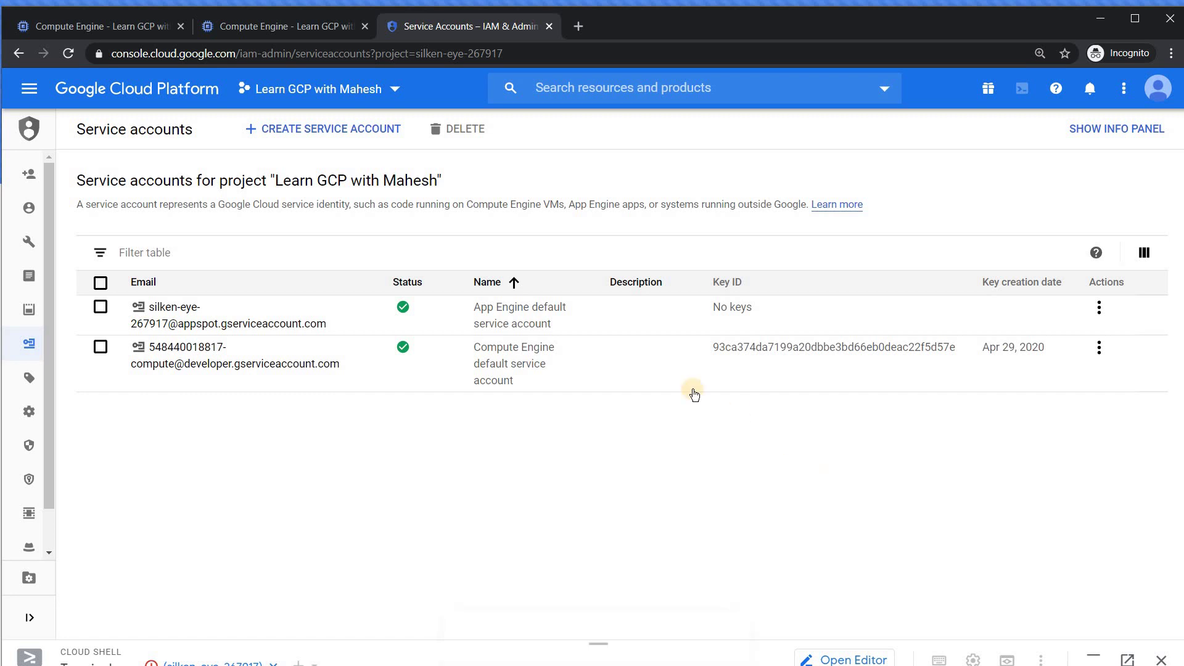
- Return to the project's IAM permissions, open the same page in a new browser tab and reload it
click(173, 174)
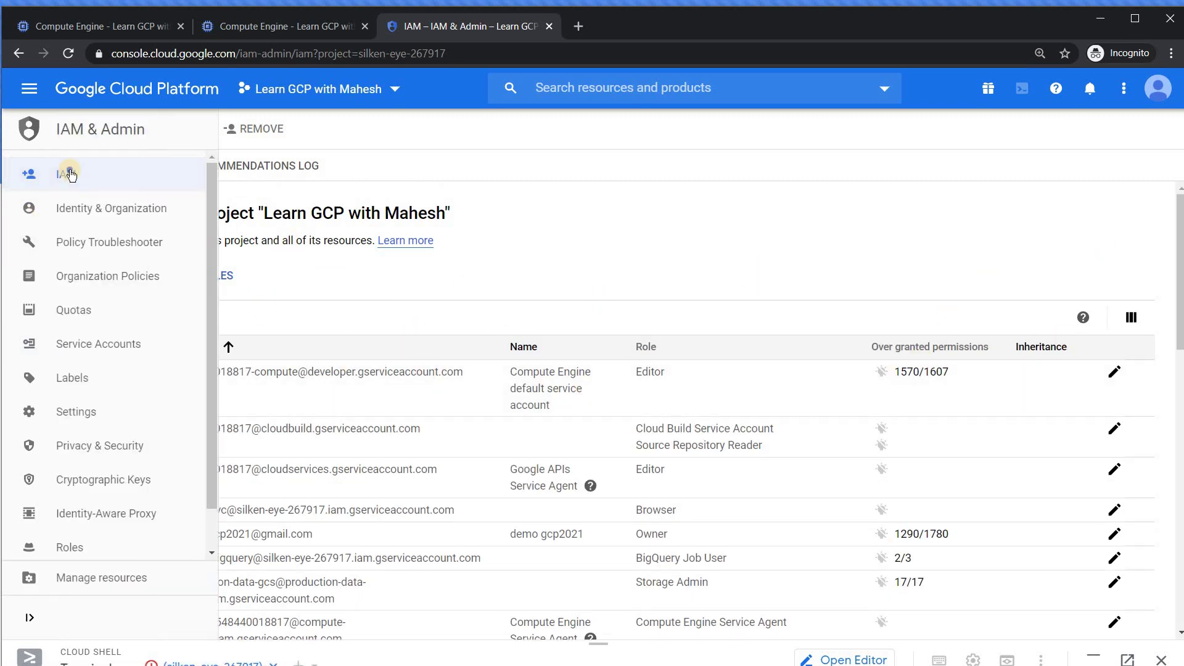
right_click(70, 174)
click(603, 157)
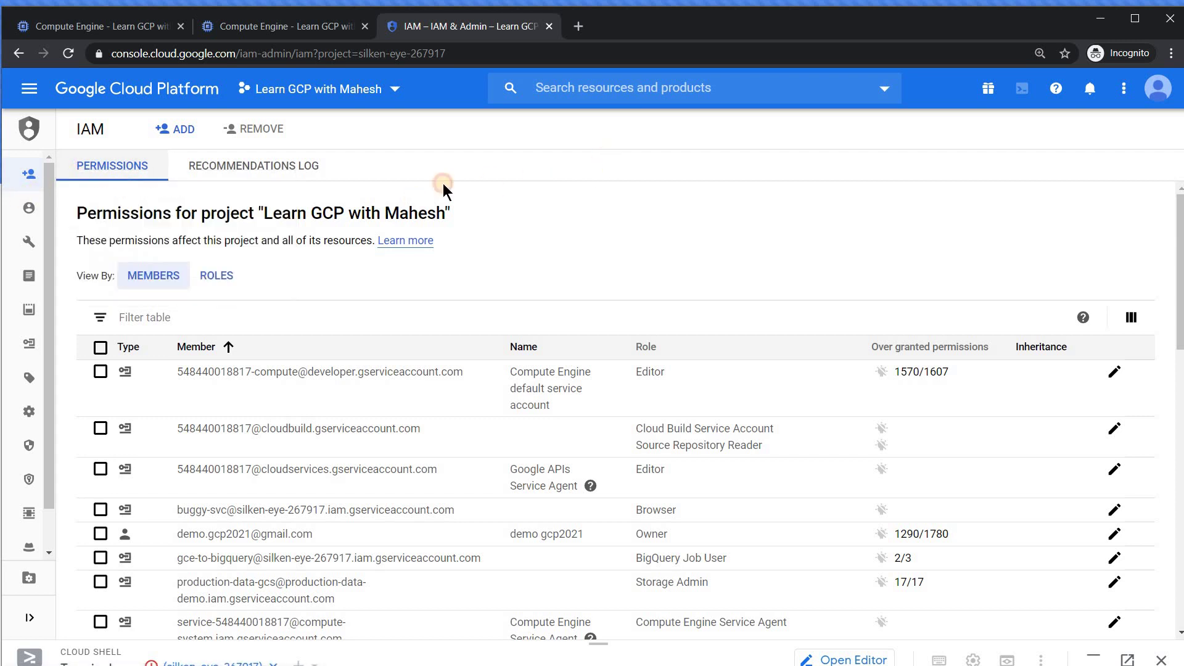
right_click(40, 178)
click(64, 189)
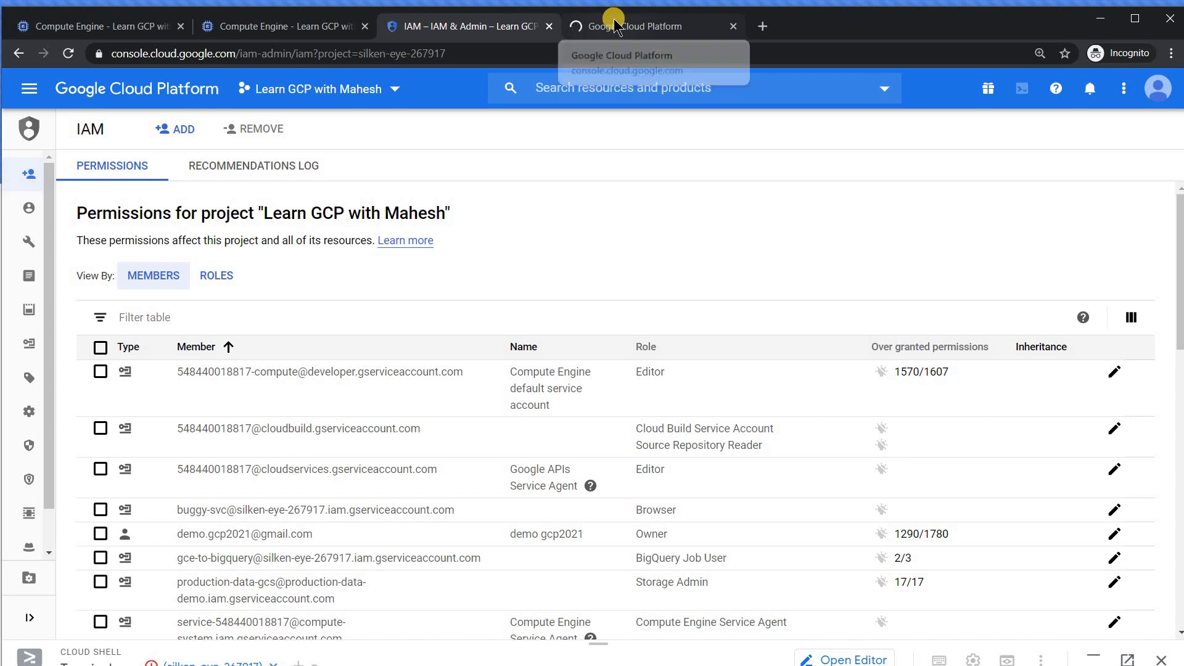
click(617, 28)
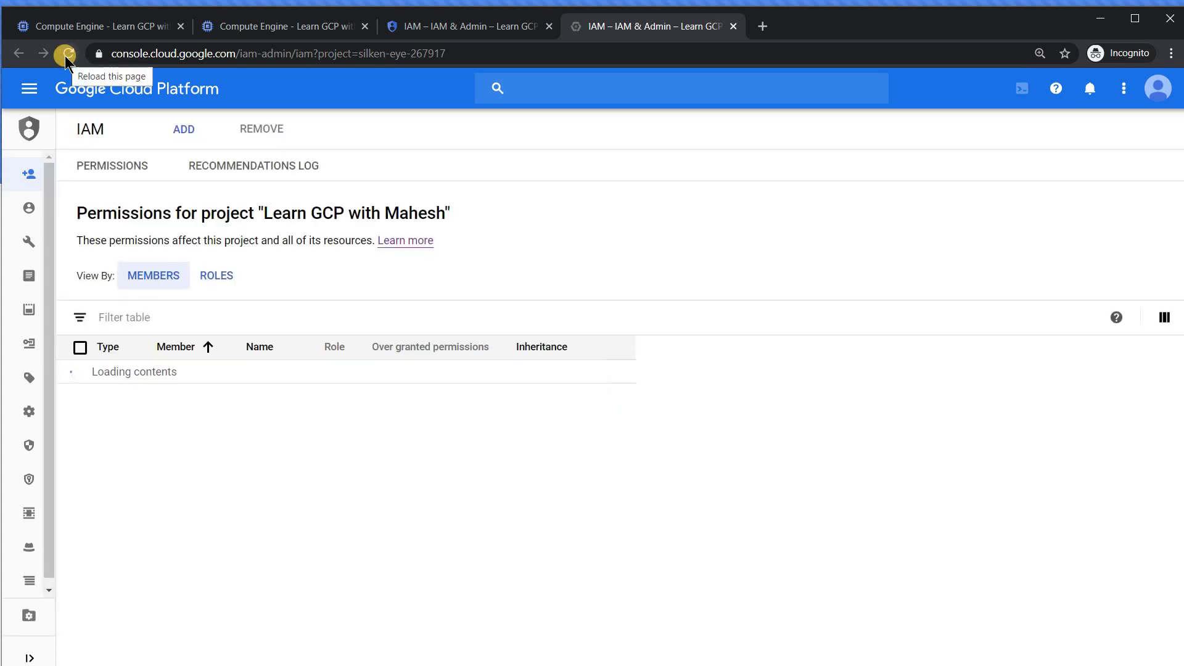
click(66, 58)
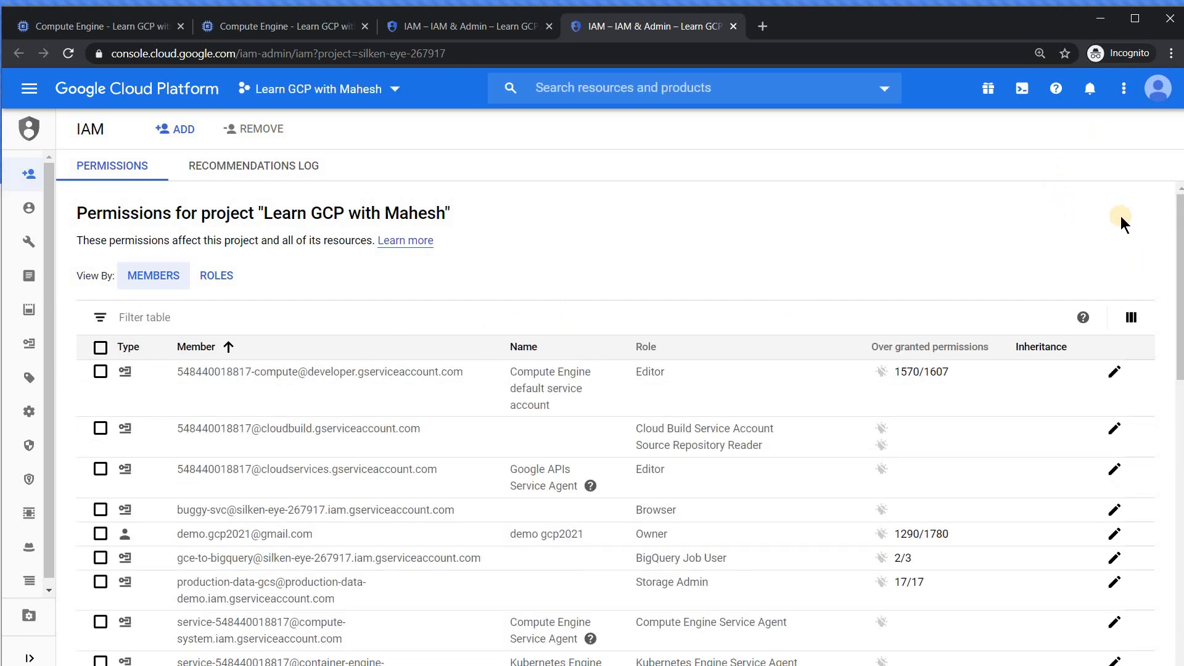
- Filter the IAM members by type Service account and select the entries of the deleted buggy-svc and wrong-terminology accounts
drag(1180, 216, 1177, 170)
click(220, 317)
click(123, 347)
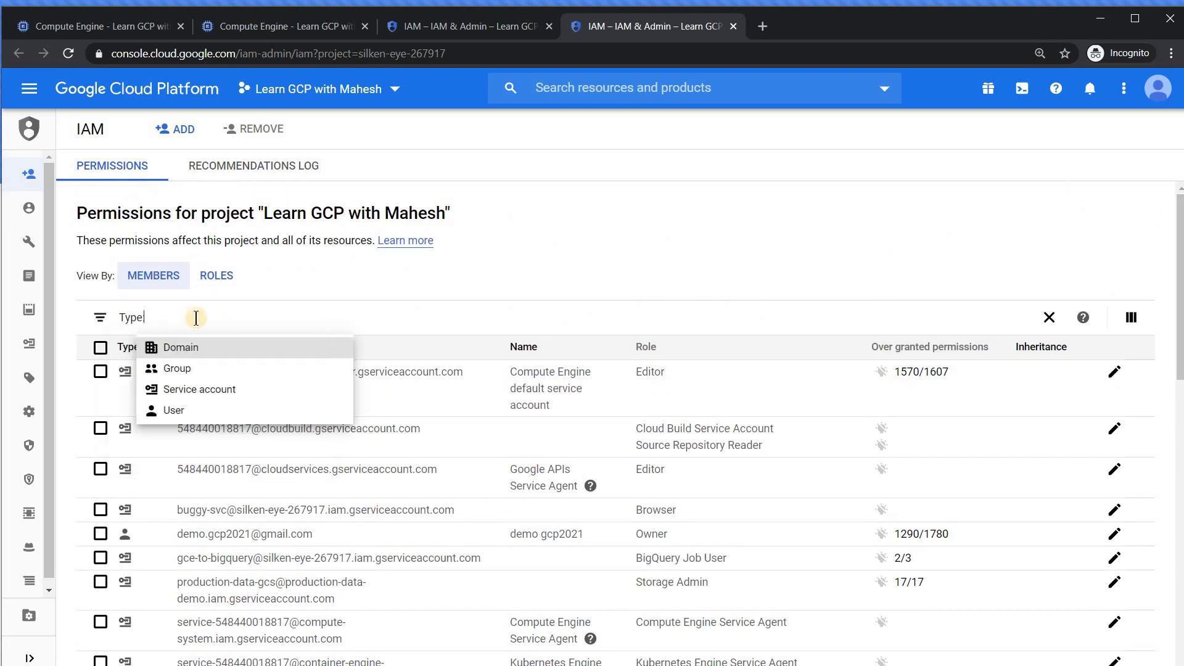
click(198, 387)
click(1144, 211)
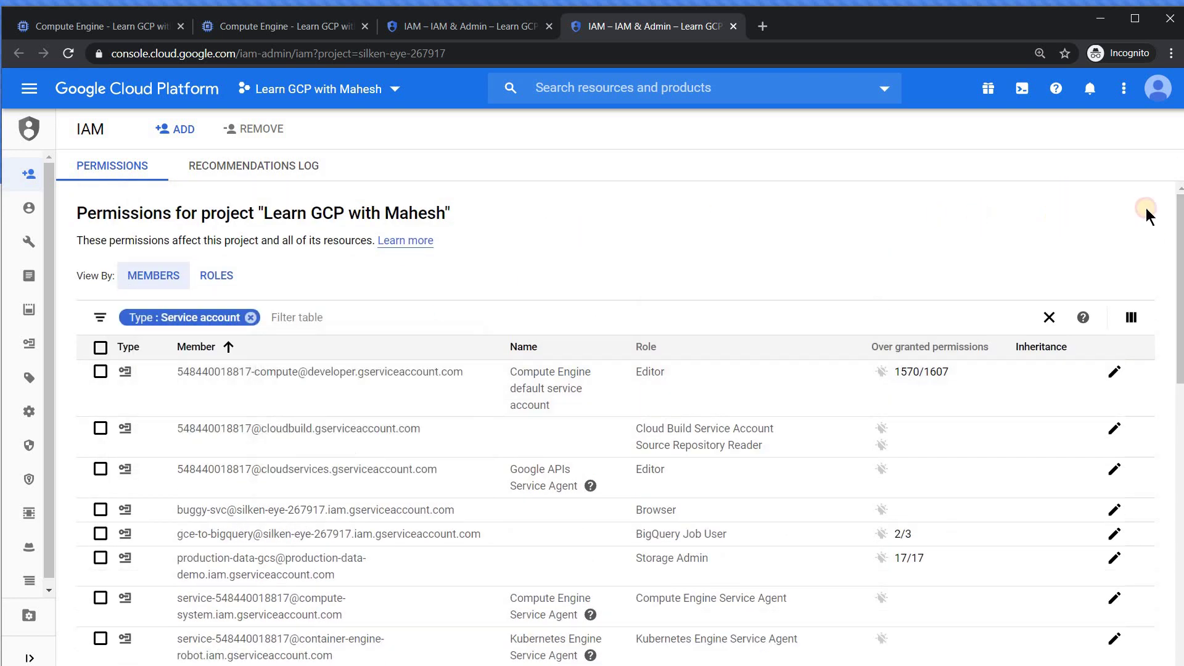
drag(1178, 233, 1179, 297)
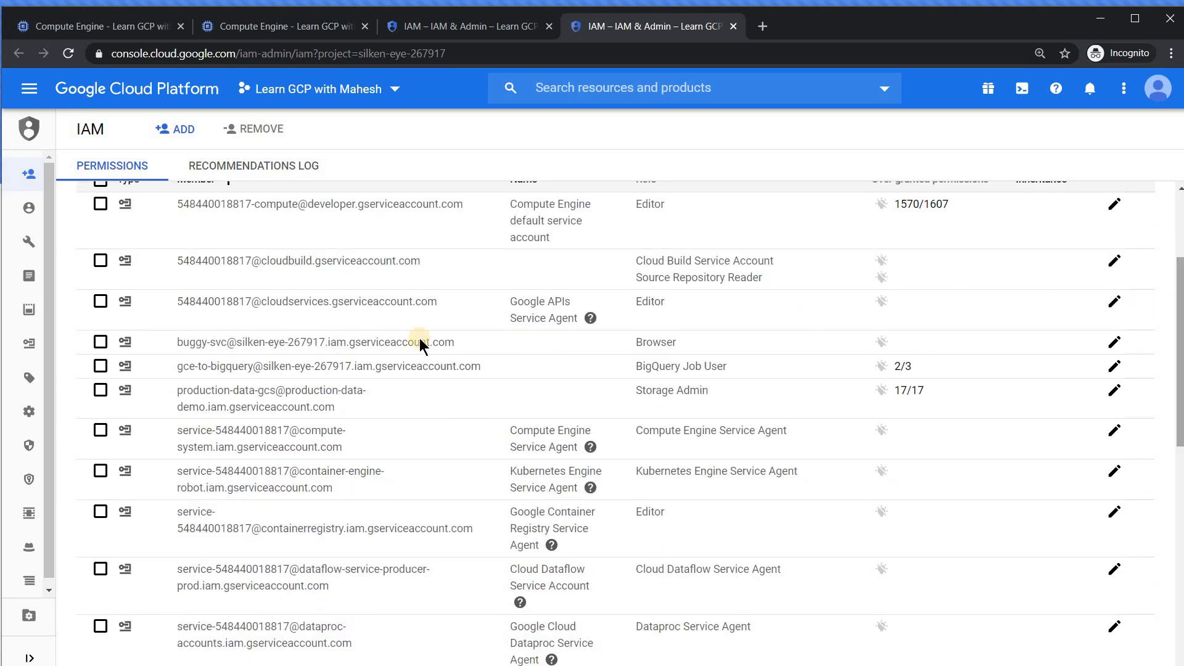
click(100, 342)
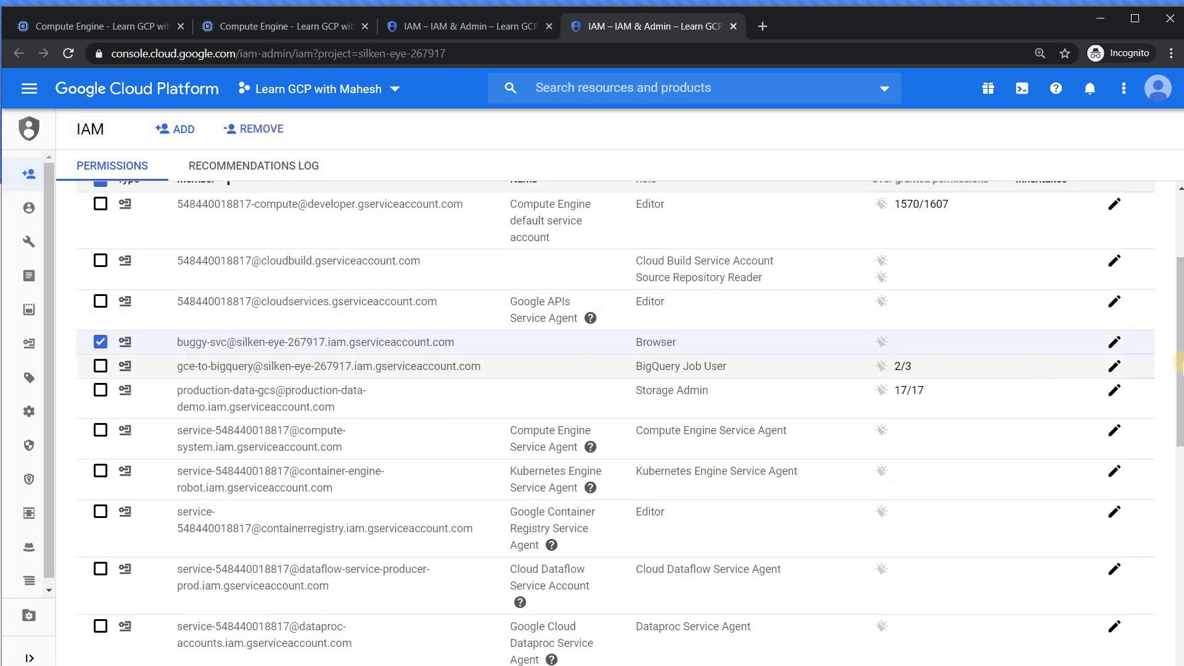
drag(1171, 470, 1172, 622)
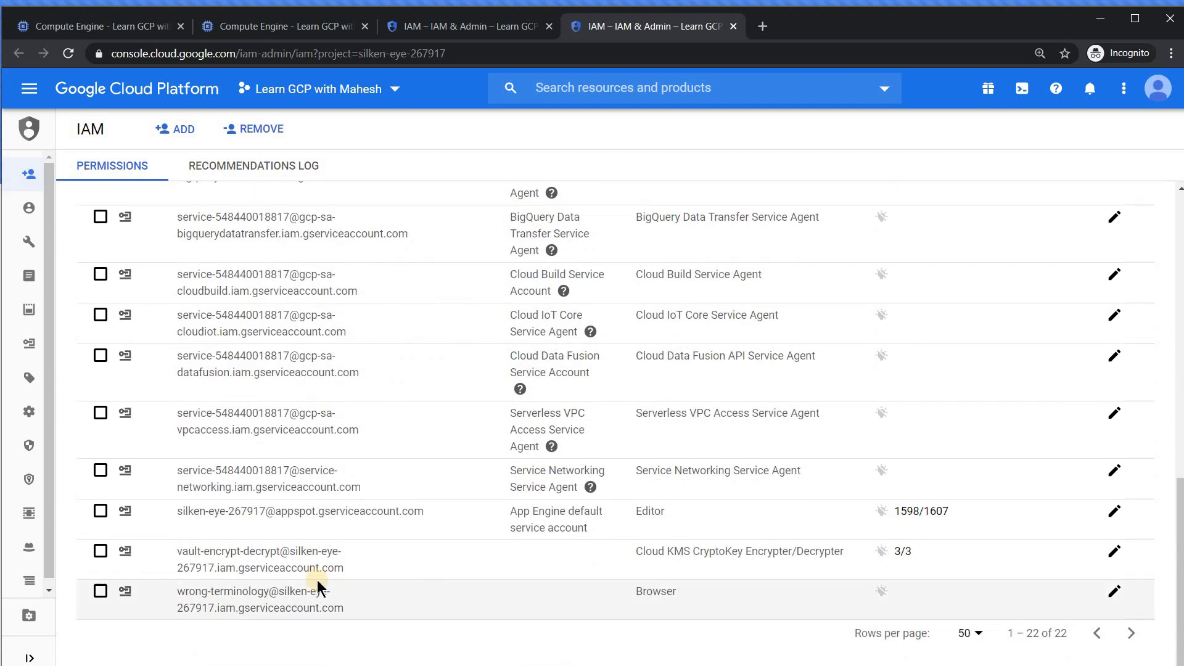
click(100, 591)
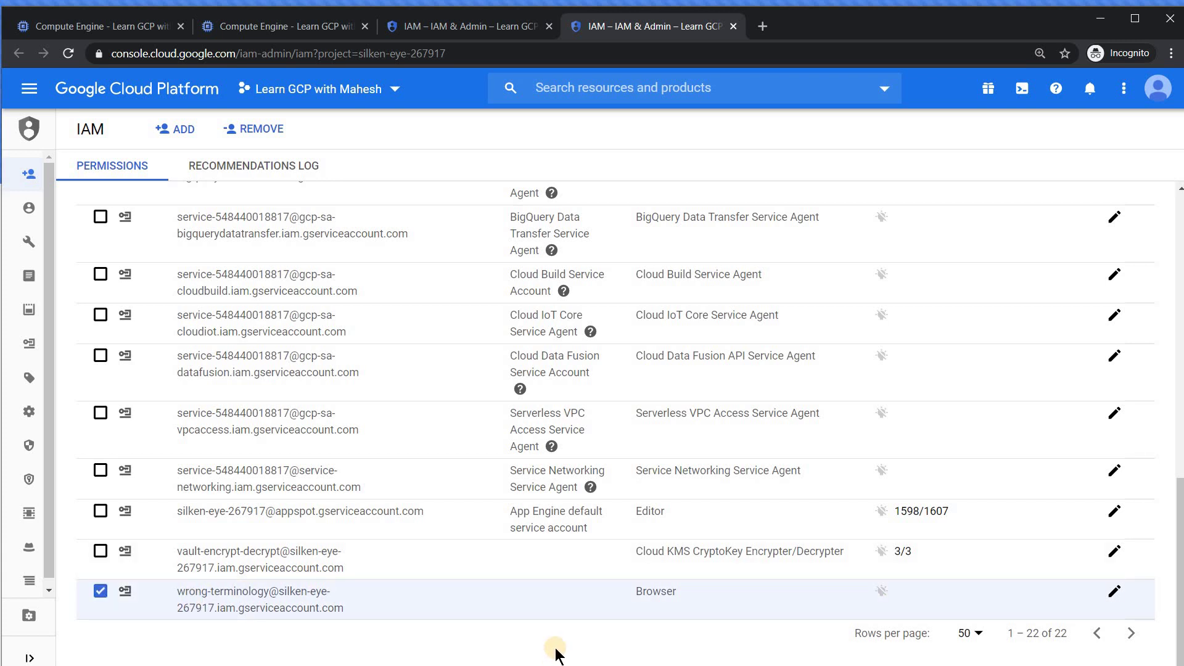
- Reconnect Cloud Shell and export the project's IAM policy with gcloud projects get-iam-policy $DEVSHELL_PROJECT_ID --format=json > buggy.json
click(479, 27)
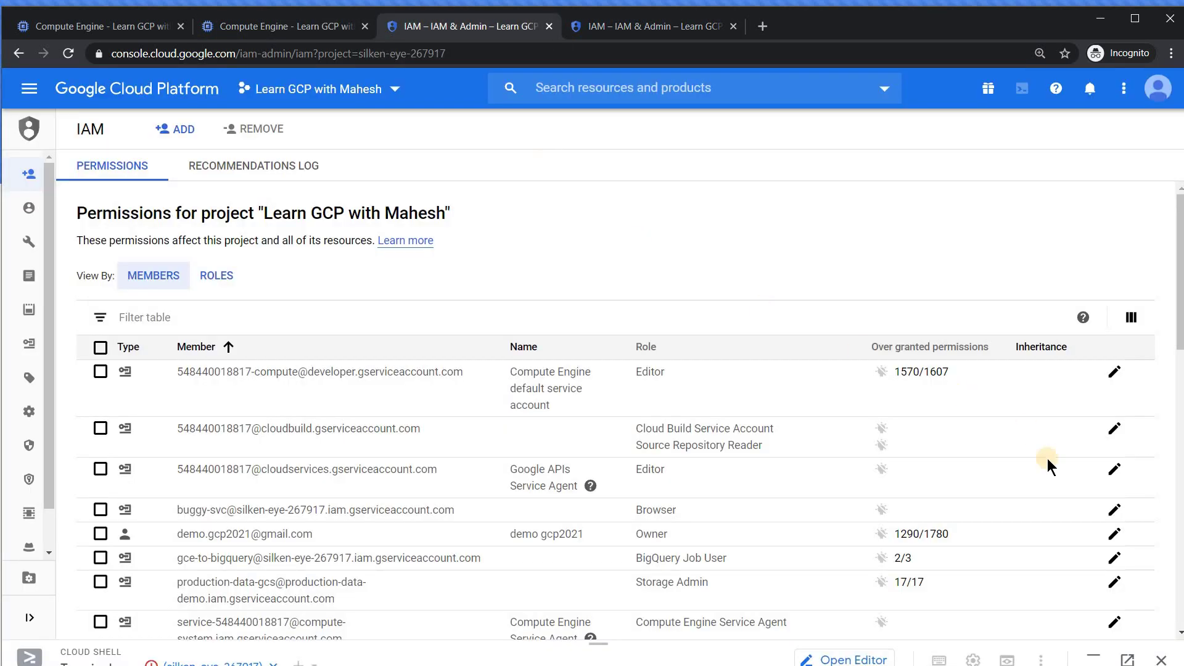
click(1093, 657)
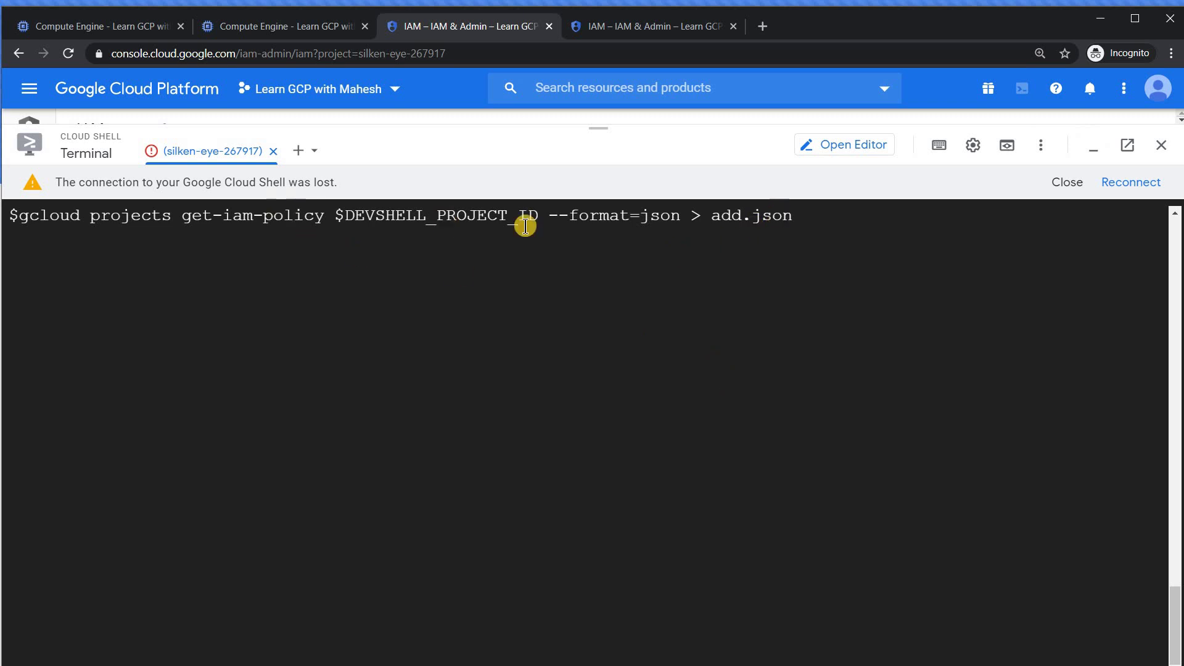
click(1134, 183)
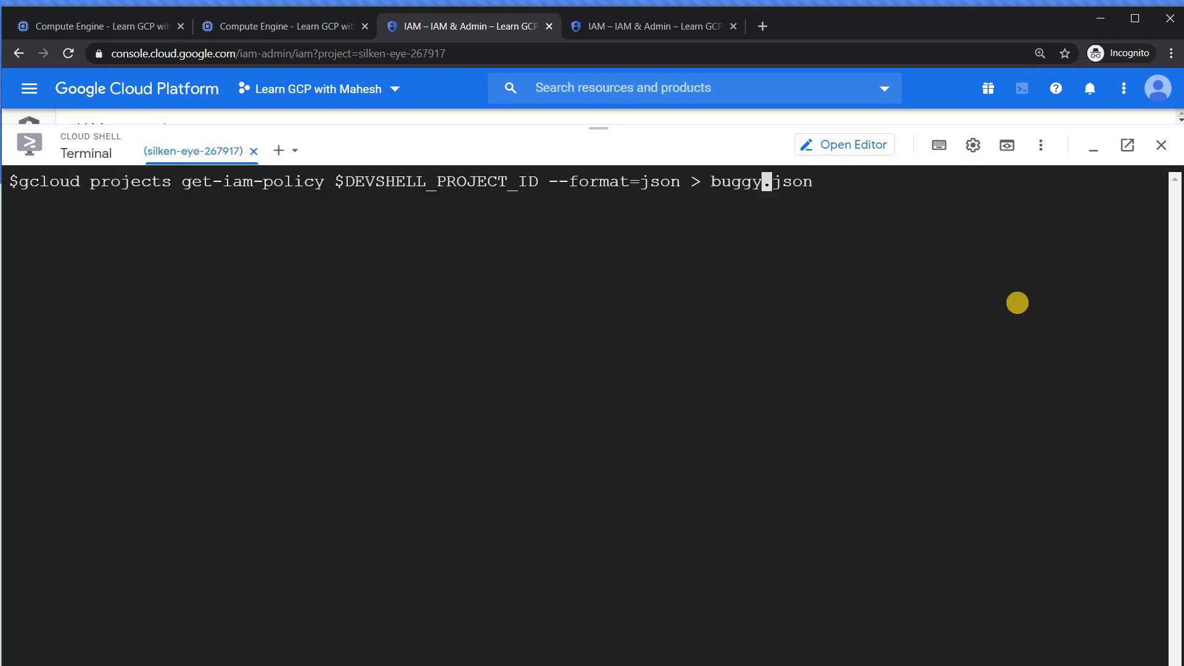
key(End)
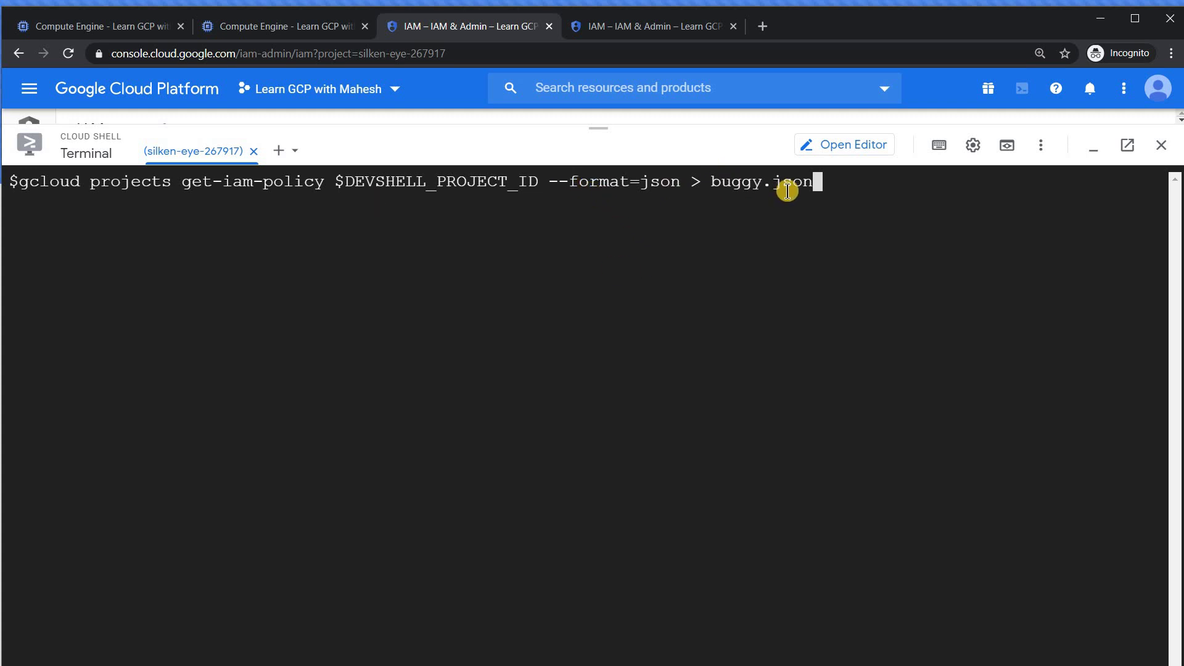
key(Return)
- Open buggy.json in vi and search the policy for "bugg"
text(vi buggy.json)
key(Return)
text(/)
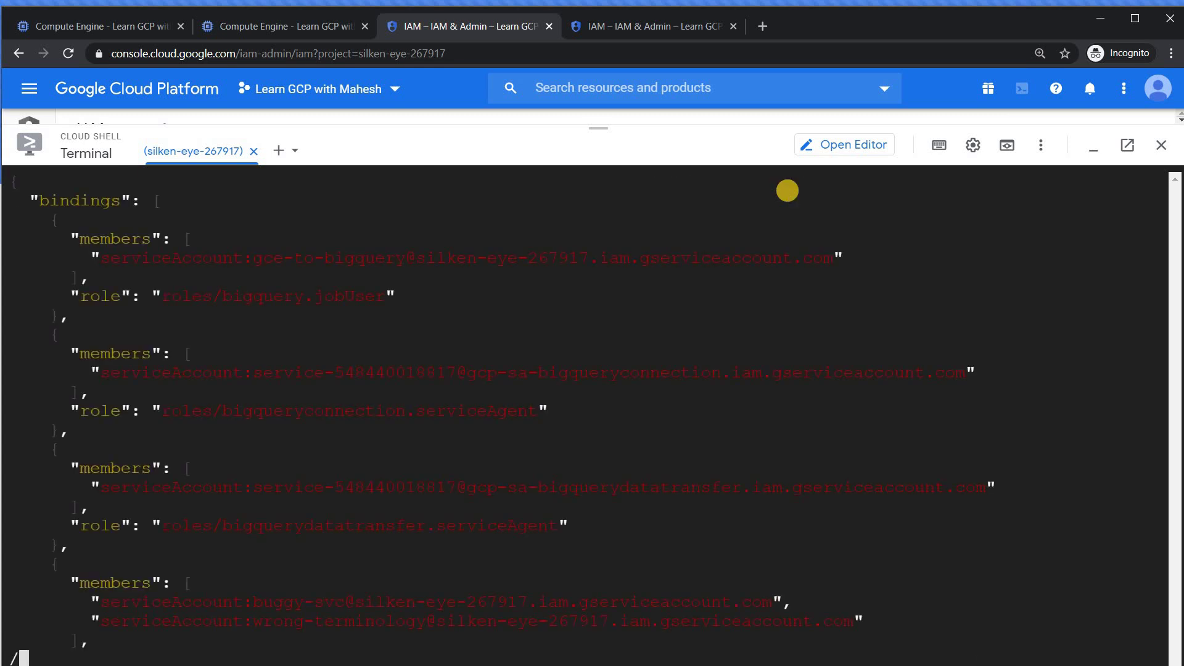
text(buhh)
key(BackSpace)
key(BackSpace)
text(gg)
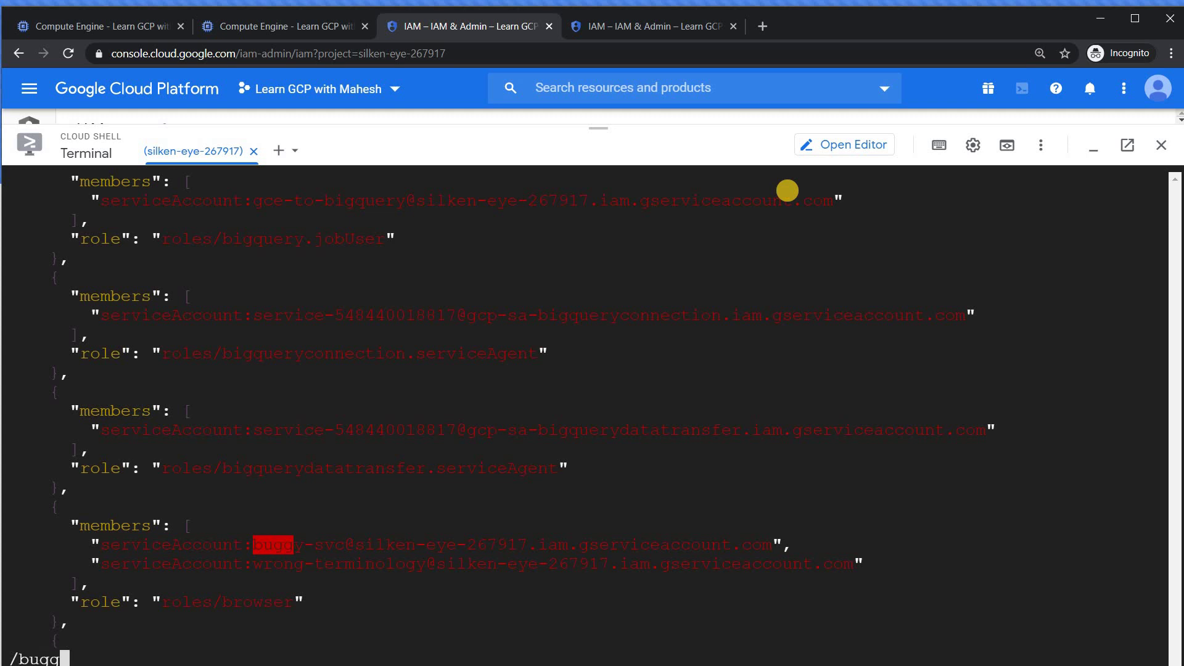